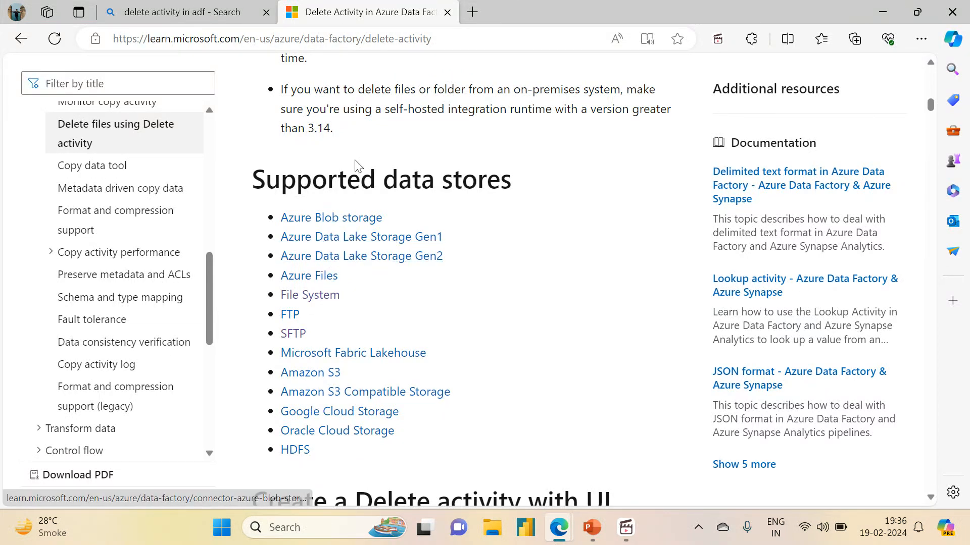
- Close the Delete activity documentation tab and open portal.azure.com in the browser
left_click(182, 12)
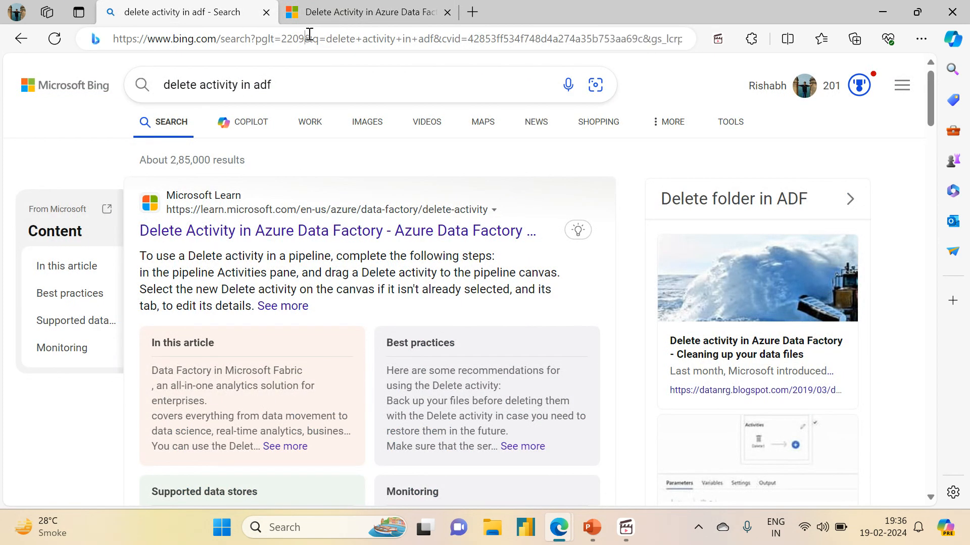
left_click(310, 38)
left_click_drag(309, 36, 307, 17)
left_click(447, 12)
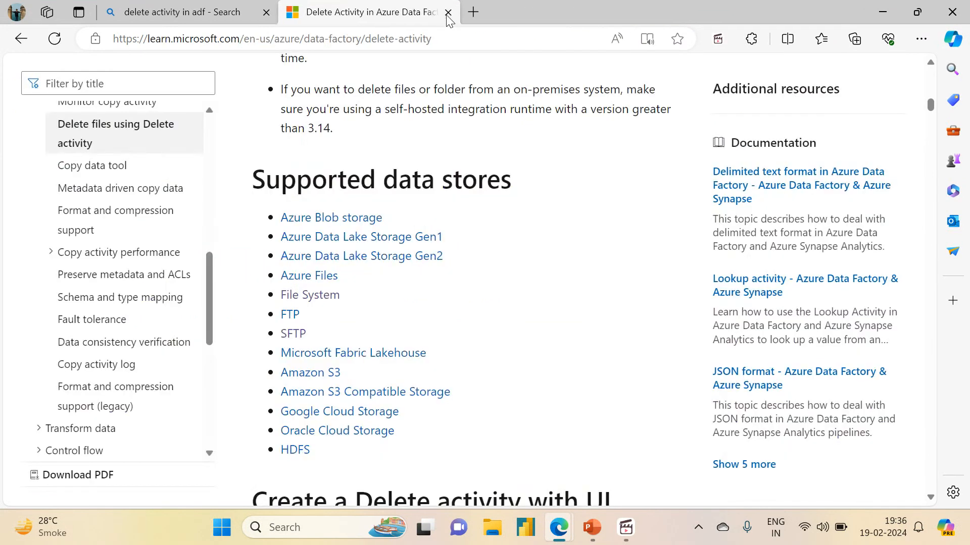
left_click(446, 12)
type("po")
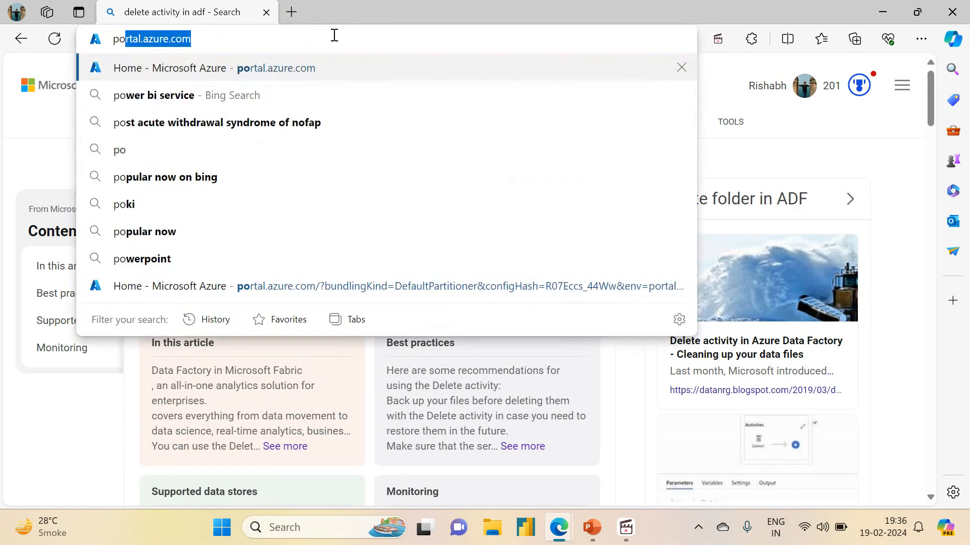
key("Return")
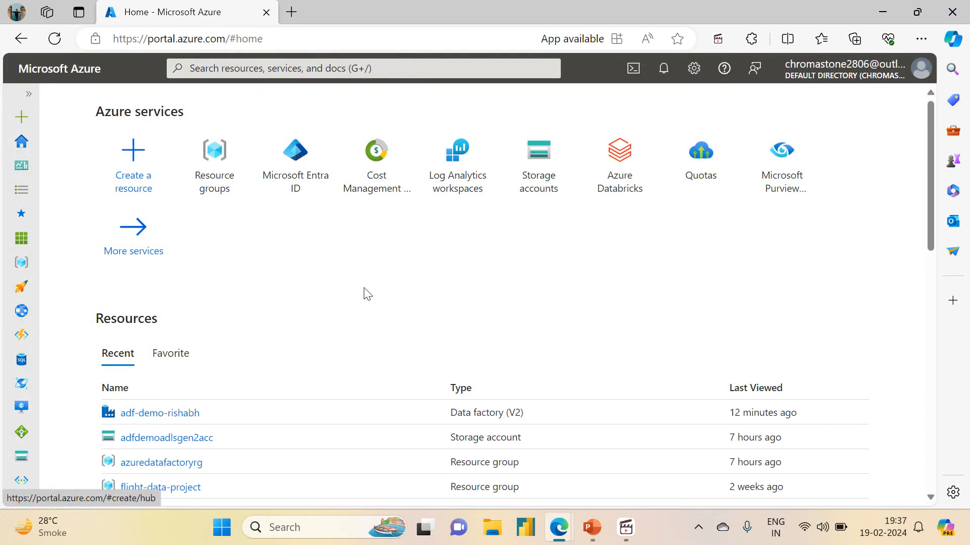
- Open the adf-demo-rishabh data factory and launch Azure Data Factory Studio
mouse_move(591, 527)
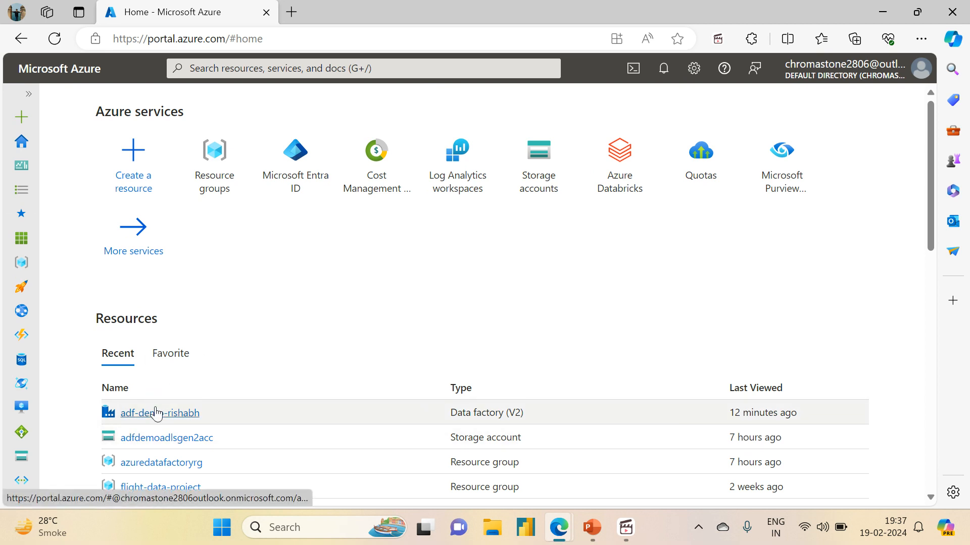
mouse_move(156, 413)
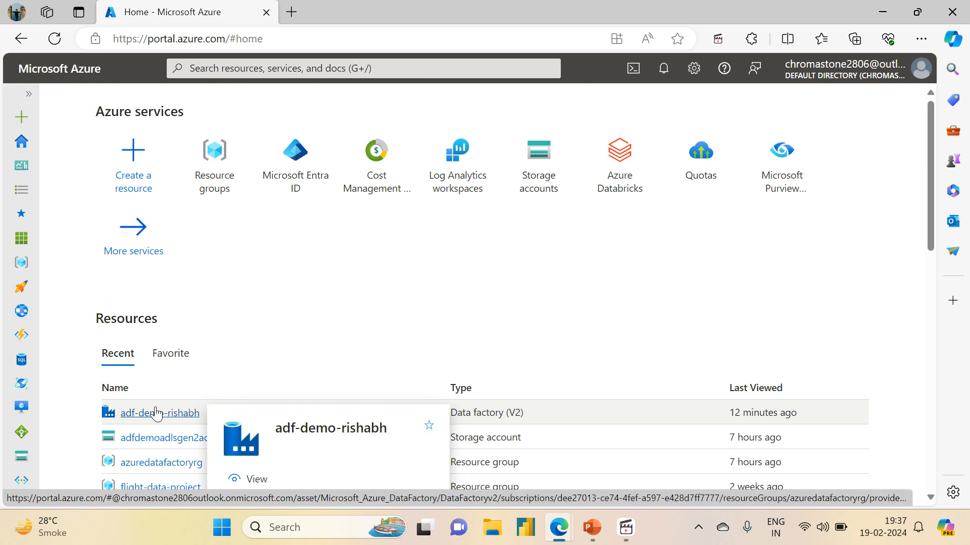
left_click(156, 414)
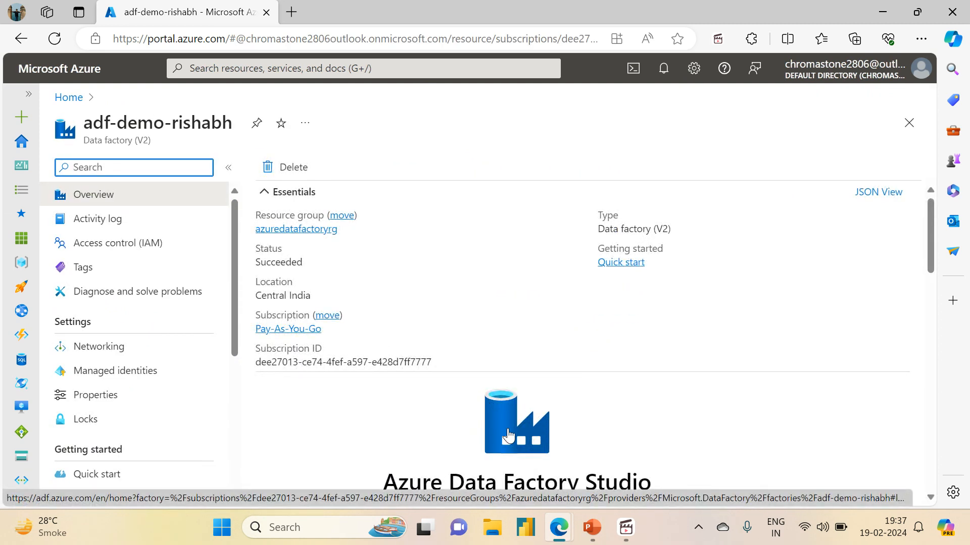
left_click(507, 435)
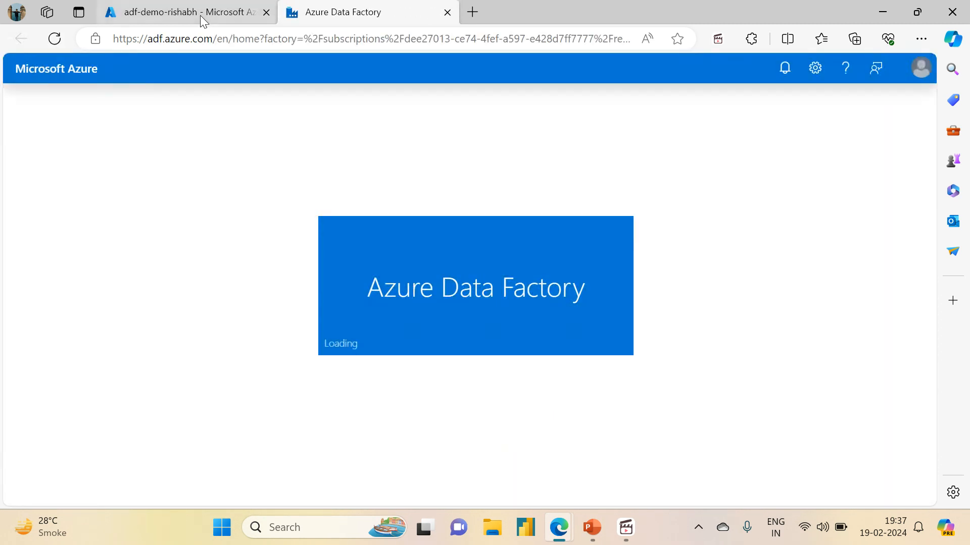
- Return to the portal tab and open the azuredatafactoryrg resource group
left_click(200, 15)
left_click(378, 9)
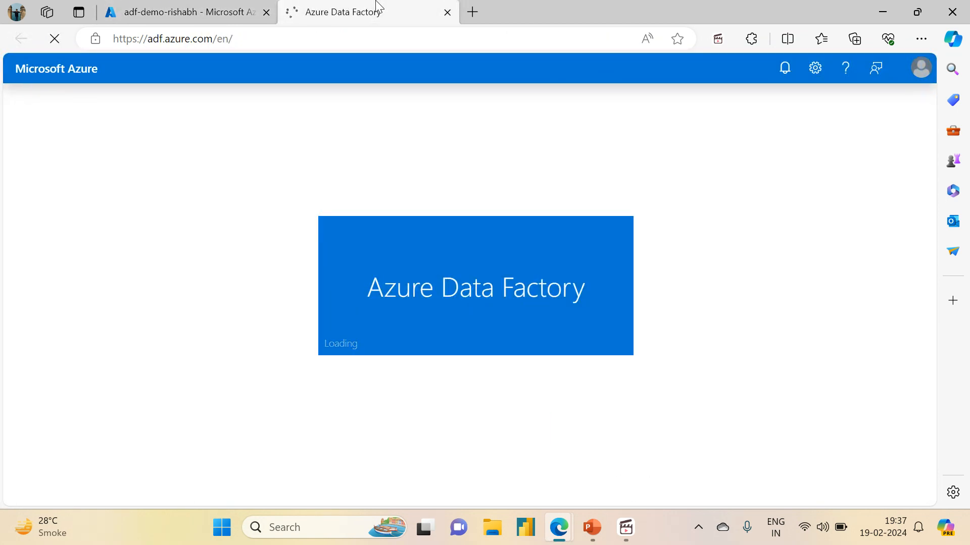
left_click(195, 14)
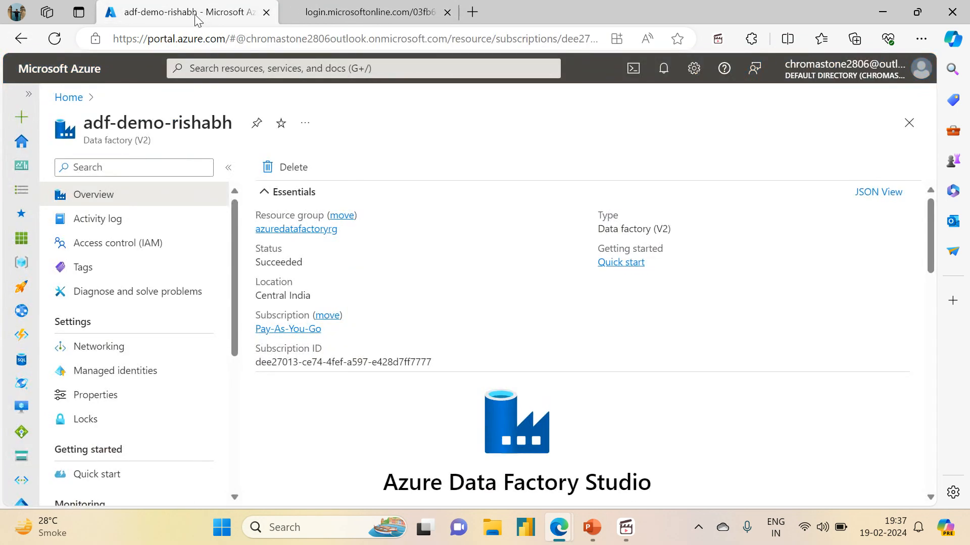
left_click(357, 10)
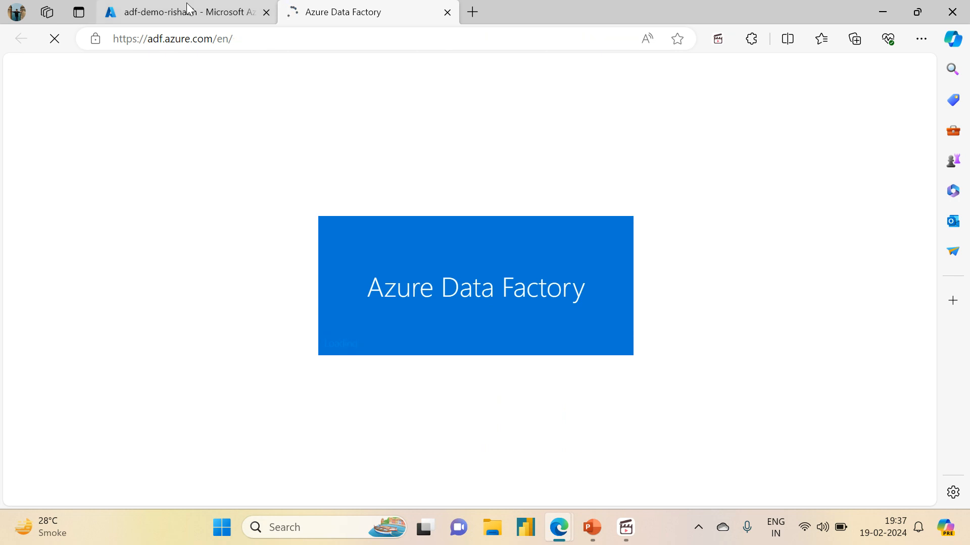
left_click(187, 3)
left_click(309, 240)
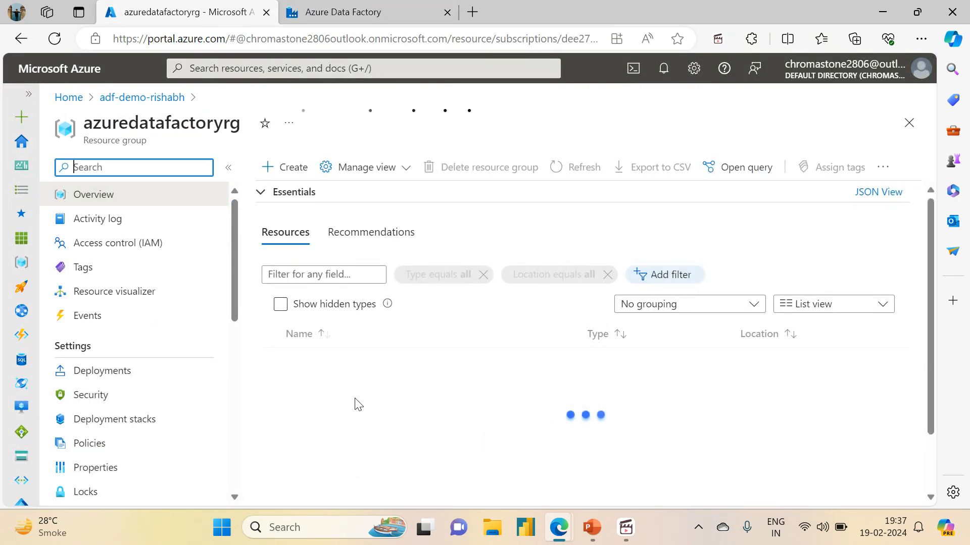
- Browse the adfdemoadlsgen2acc storage account's source container into the variable_input folder and select its folder name
left_click(329, 383)
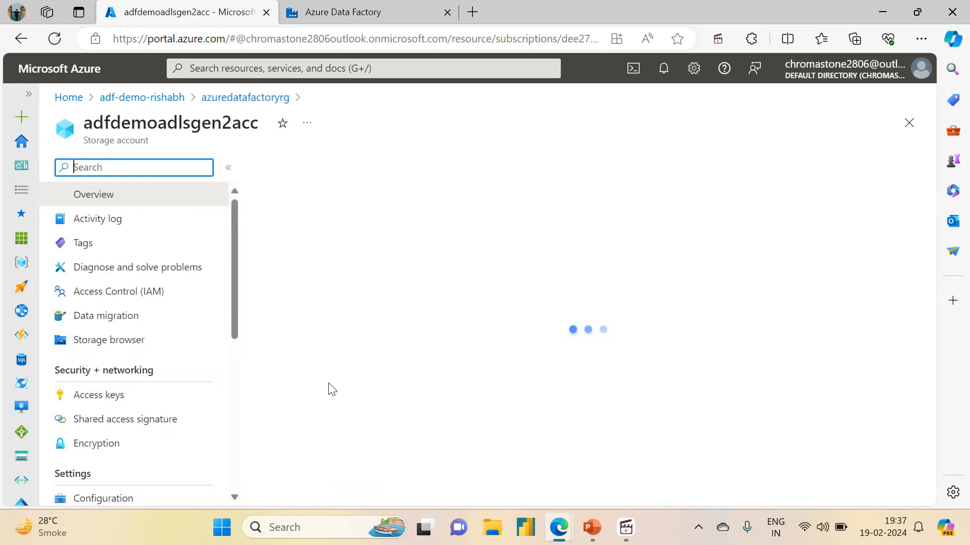
left_click(130, 421)
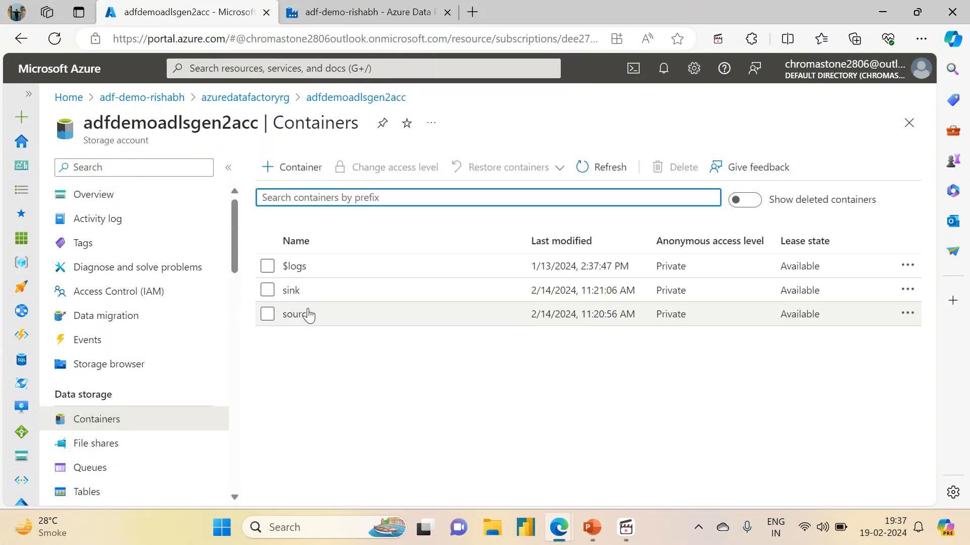
left_click(298, 314)
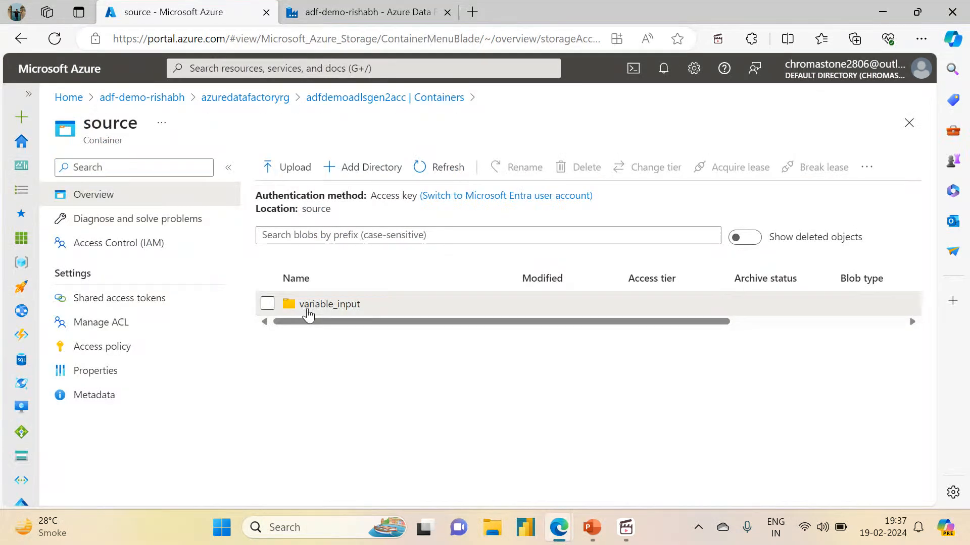
left_click(308, 307)
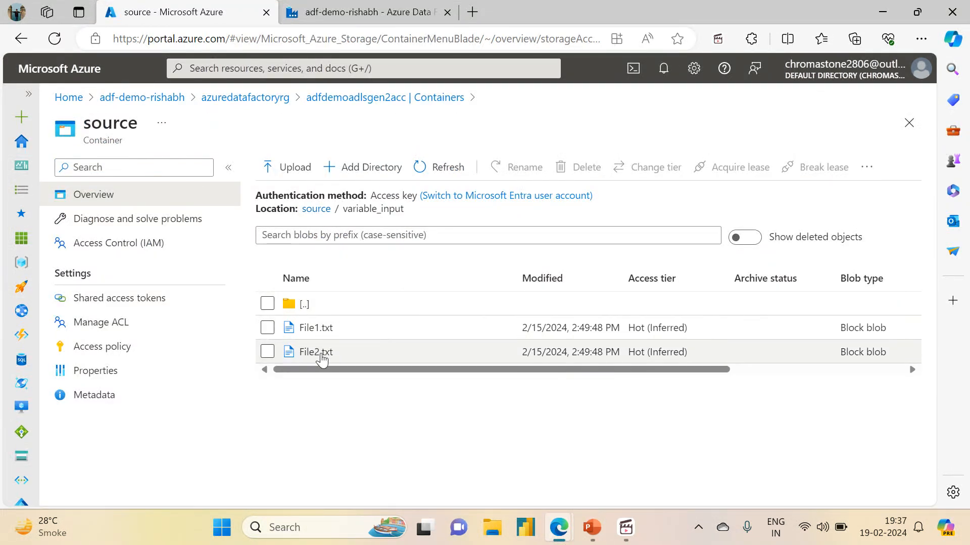
left_click(313, 213)
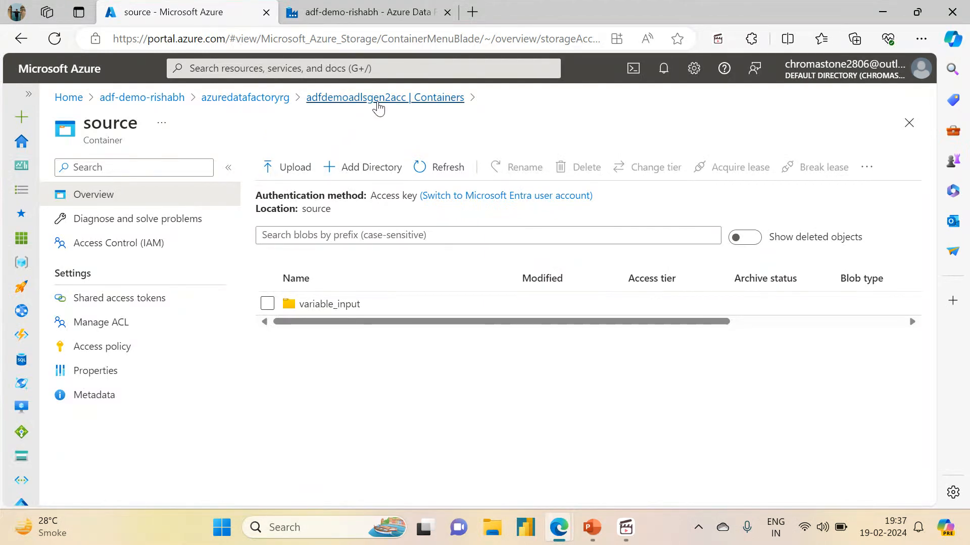
left_click(329, 309)
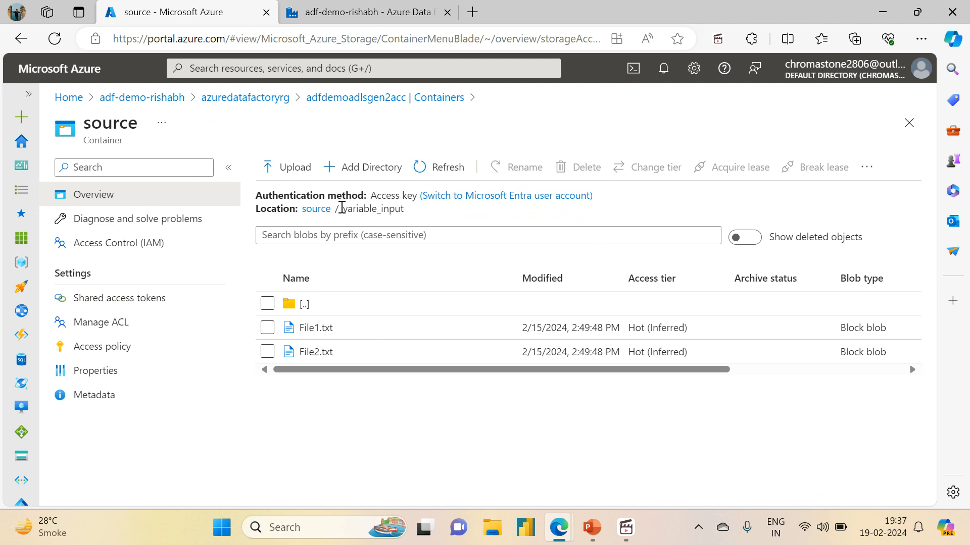
left_click_drag(341, 208, 405, 215)
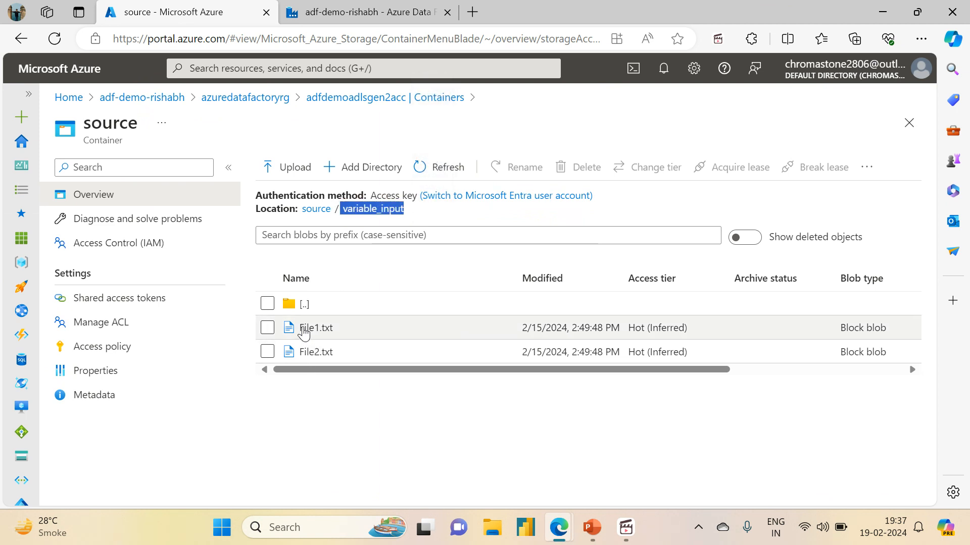
- Switch to Data Factory Studio, open the Author area and open the pl_set_variable_demo pipeline
left_click(357, 12)
left_click(21, 183)
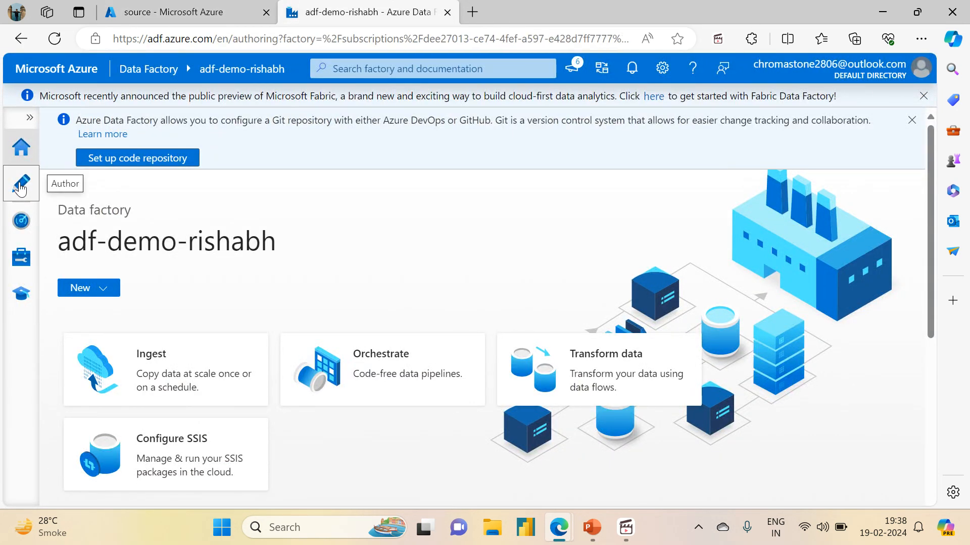
left_click(64, 211)
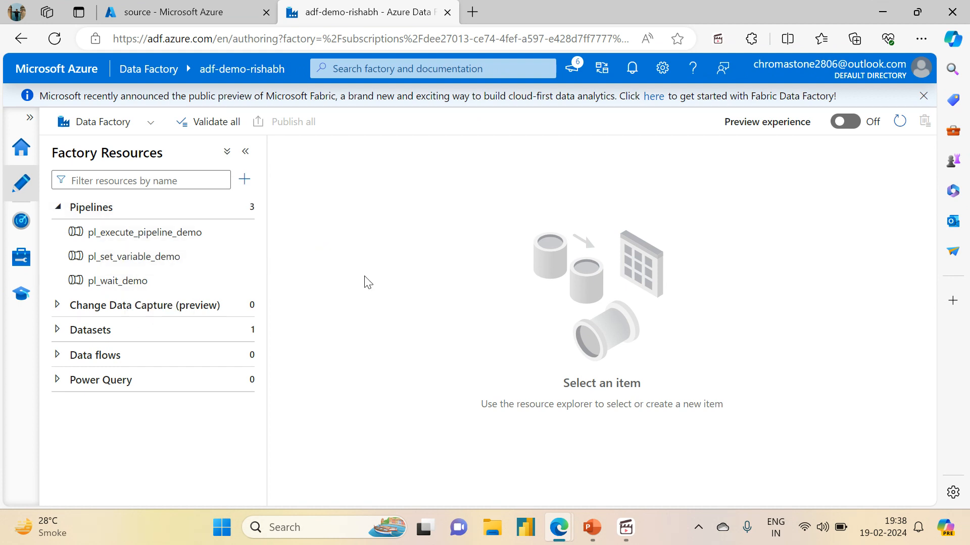
left_click(133, 268)
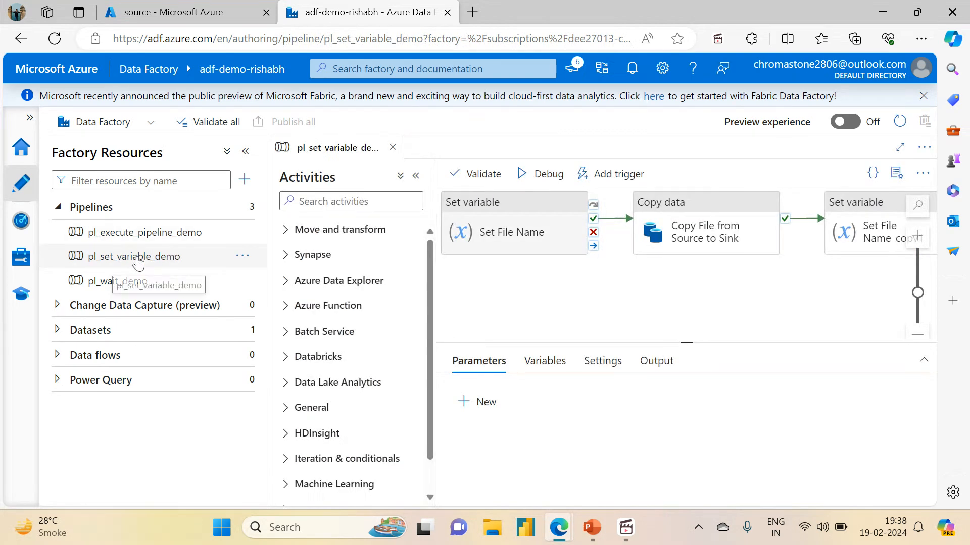
- Clone pl_set_variable_demo and rename the copy to pl_delete_activate_demo
left_click(241, 256)
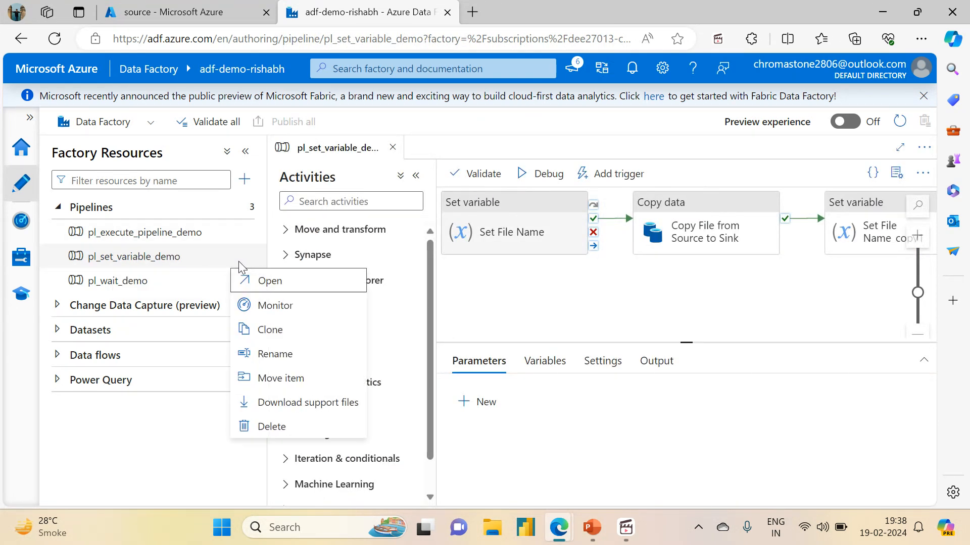
left_click(270, 329)
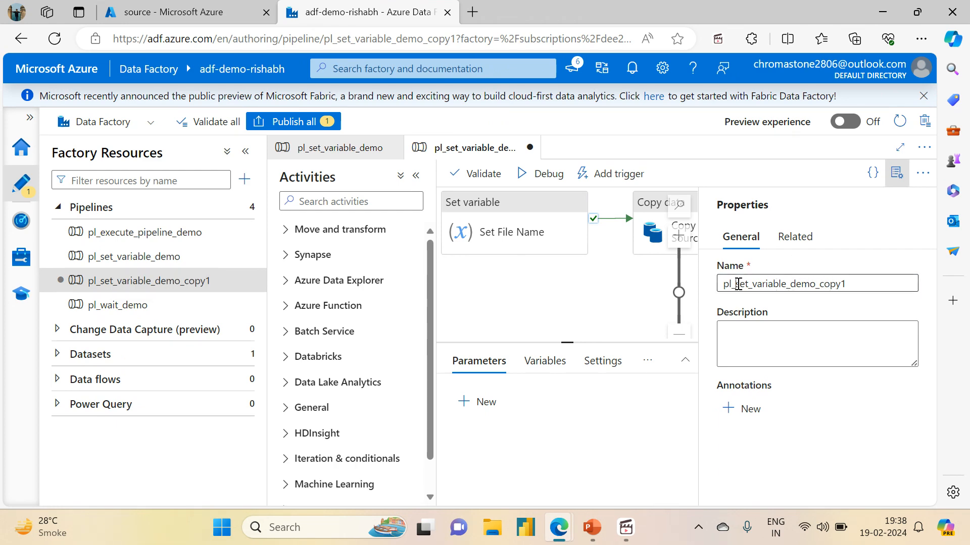
left_click_drag(737, 284, 790, 286)
type("delet")
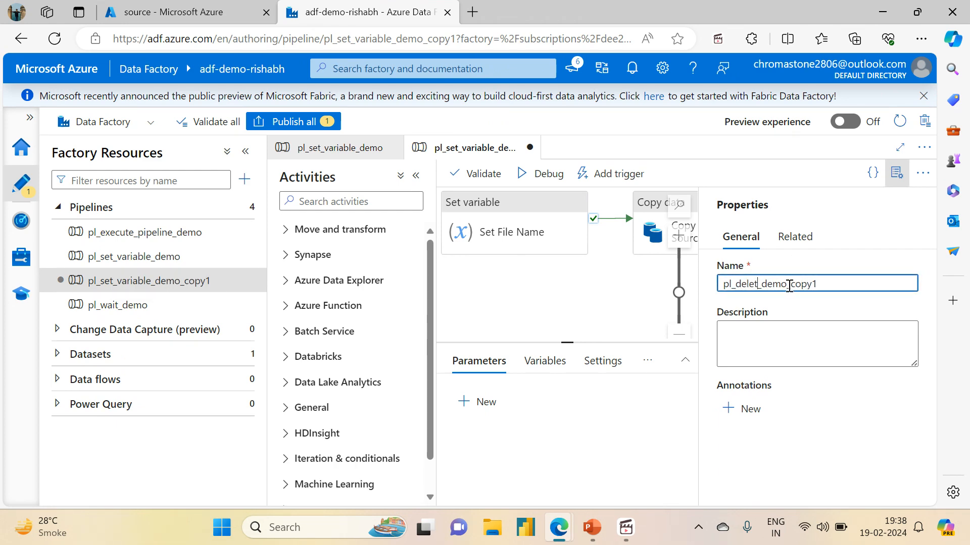
type("e_acti")
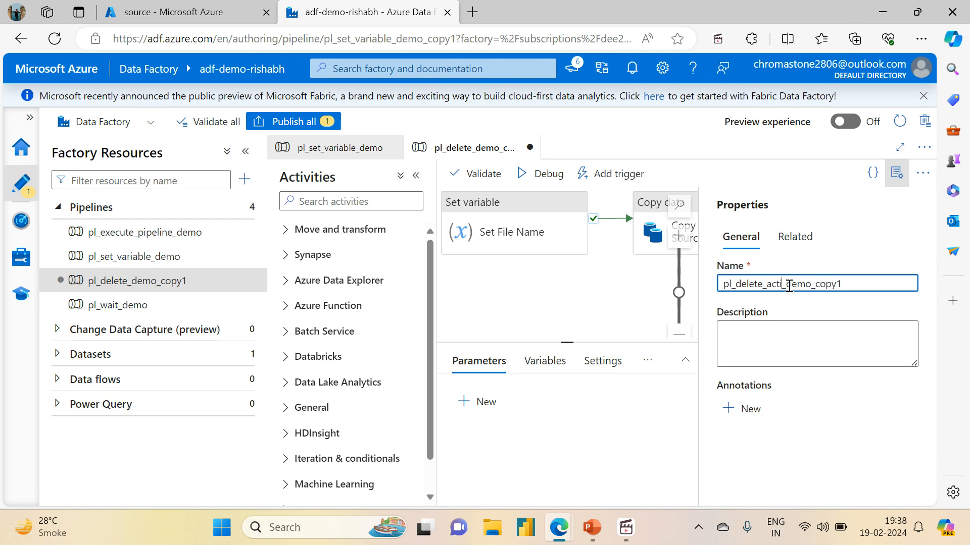
type("vate")
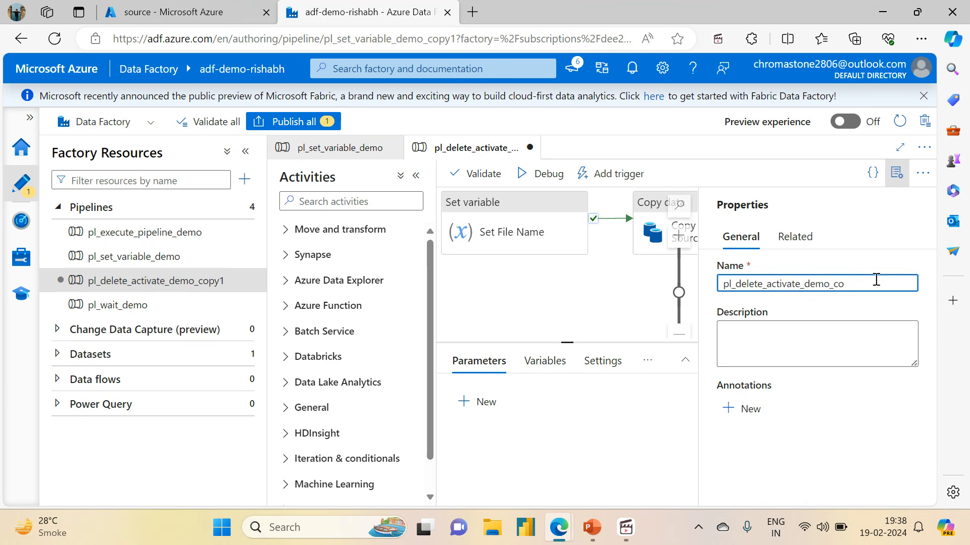
key("BackSpace")
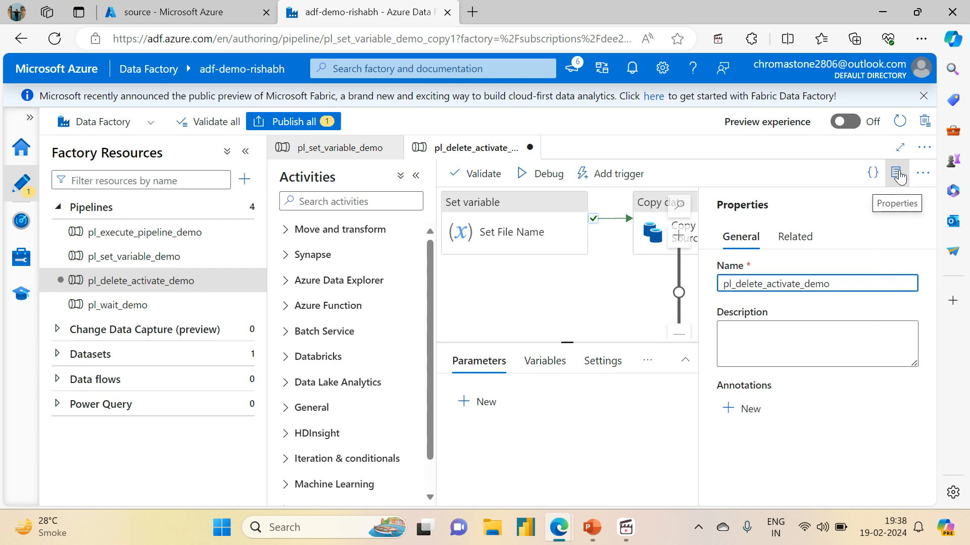
left_click(897, 174)
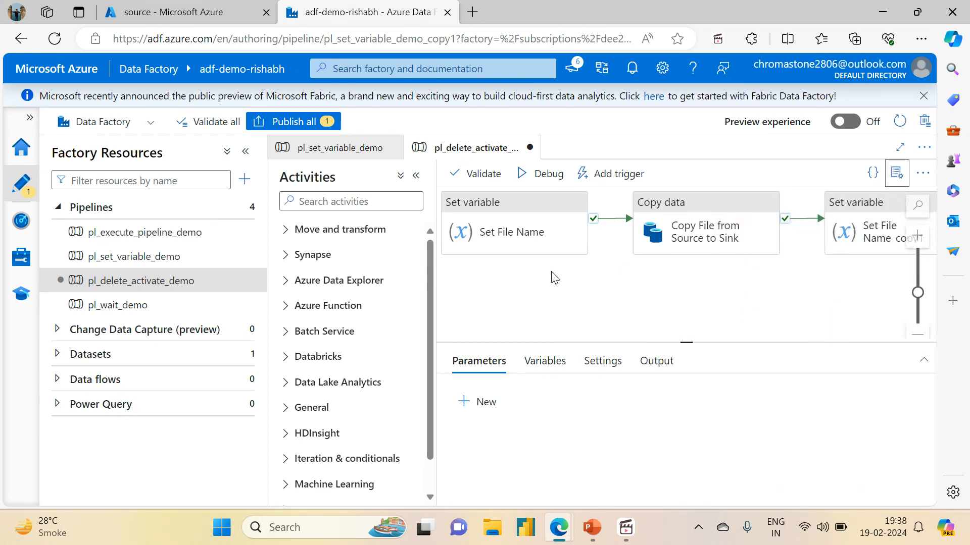
- Delete the final Set Pipeline Return Value activity from the cloned pipeline
left_click_drag(552, 277, 591, 301)
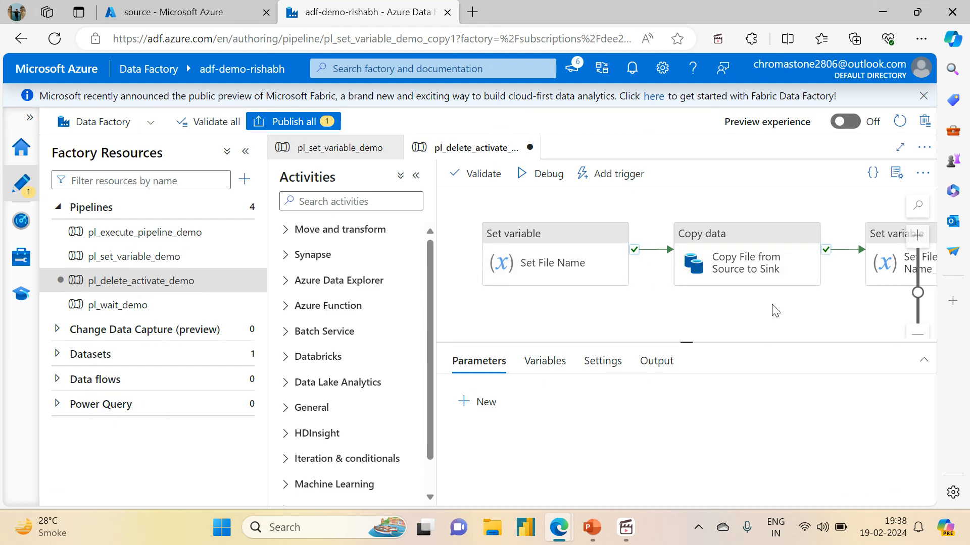
left_click_drag(772, 305, 540, 300)
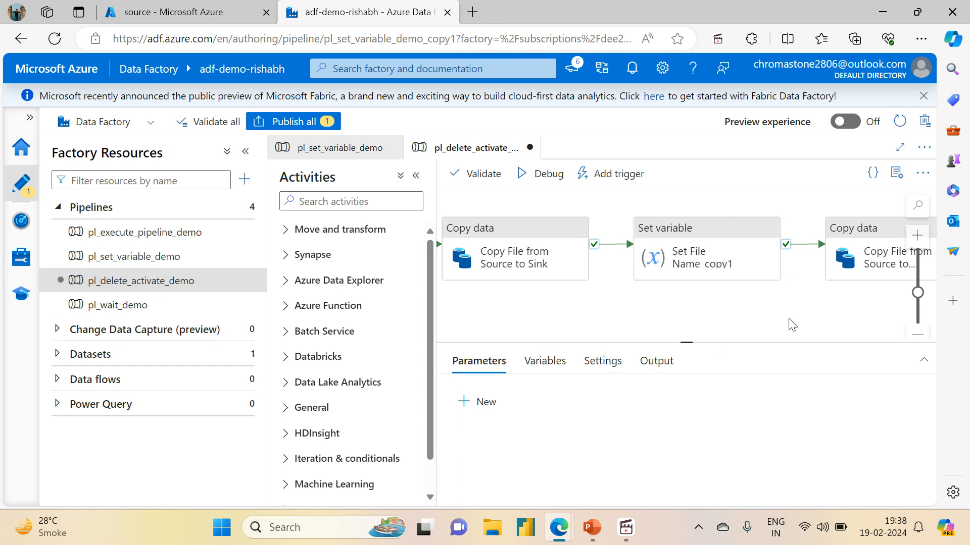
left_click_drag(791, 324, 523, 345)
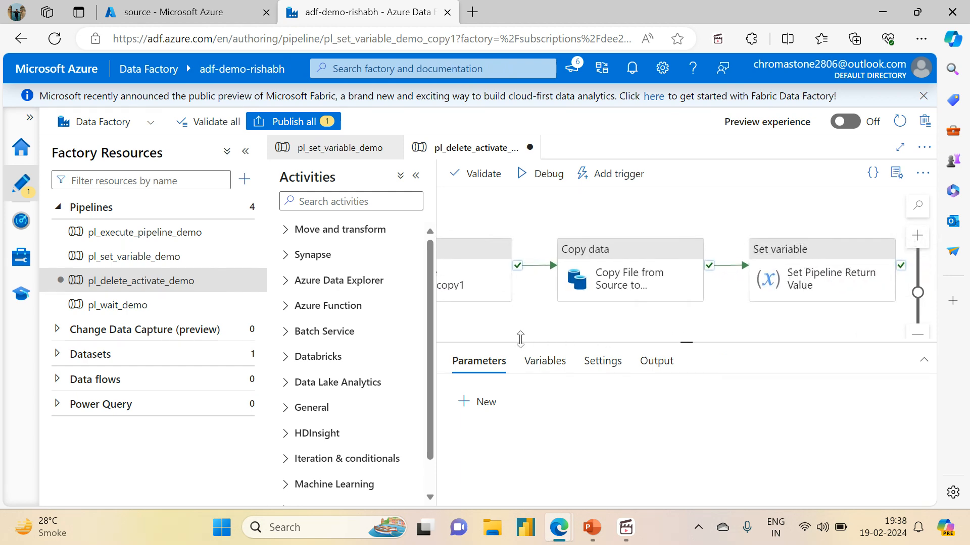
left_click(811, 296)
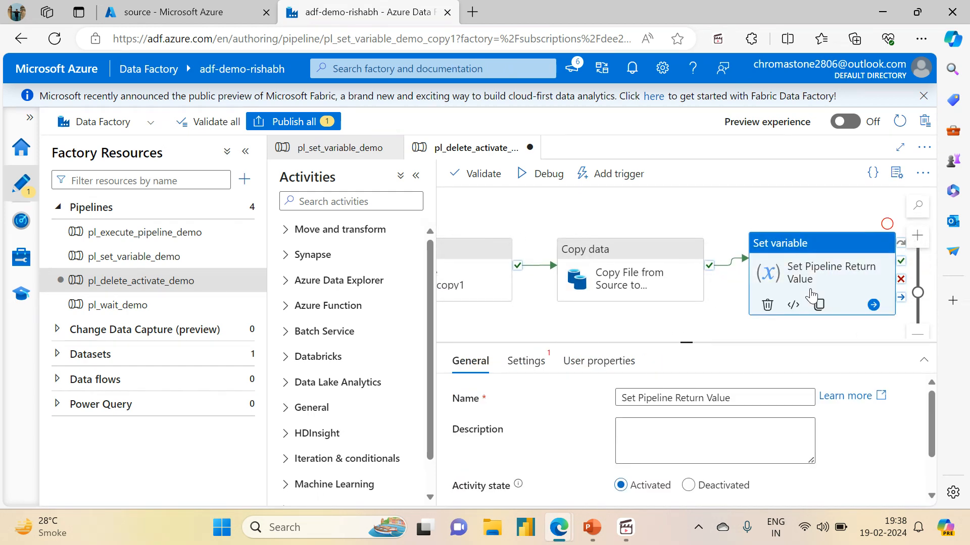
left_click(767, 305)
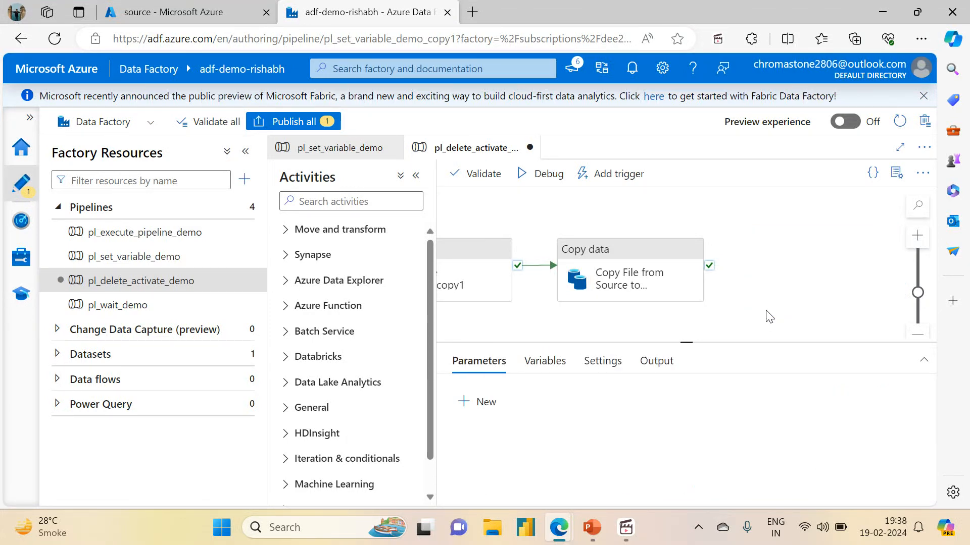
- Add a Delete activity to the pipeline and connect it to run on success of the Copy data activity
left_click(329, 200)
type("D")
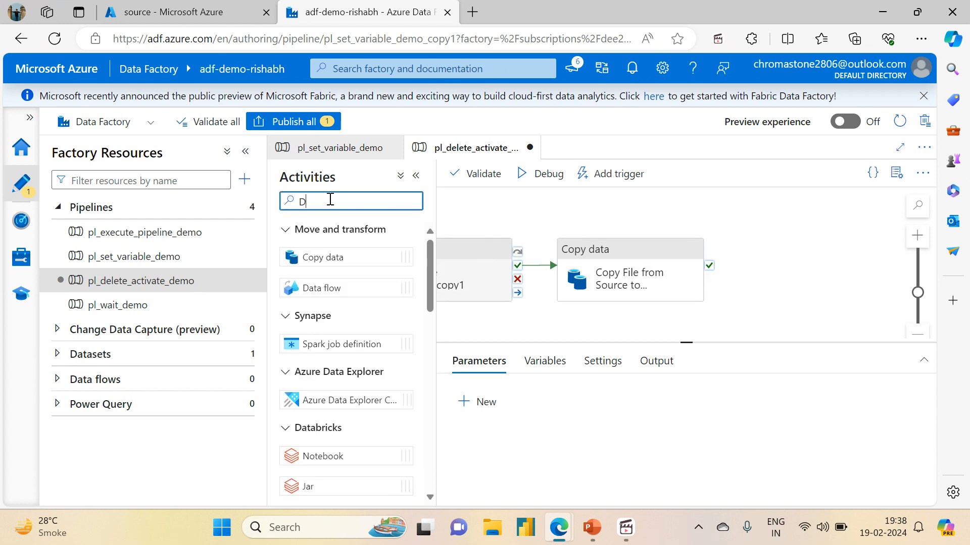
type("elete")
left_click_drag(305, 256, 807, 264)
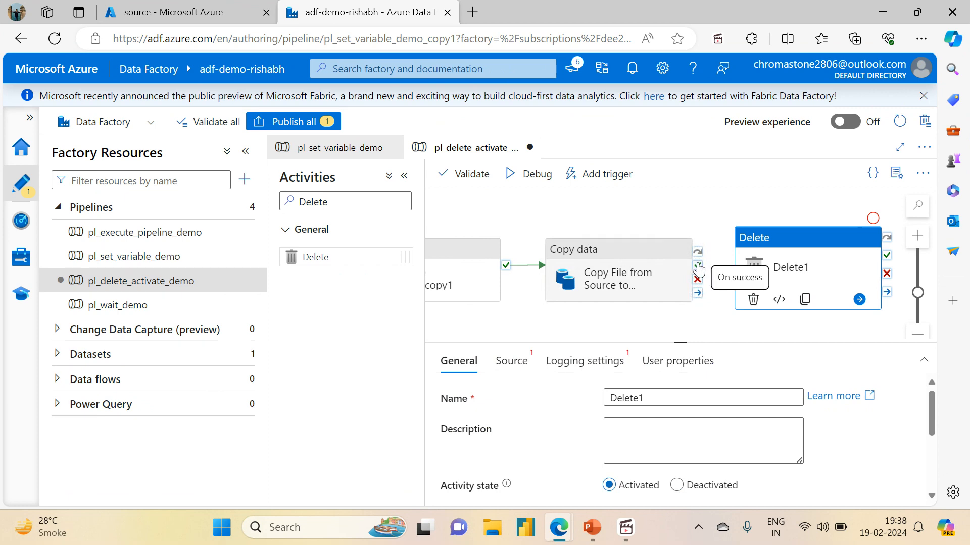
left_click_drag(698, 265, 742, 271)
left_click(807, 260)
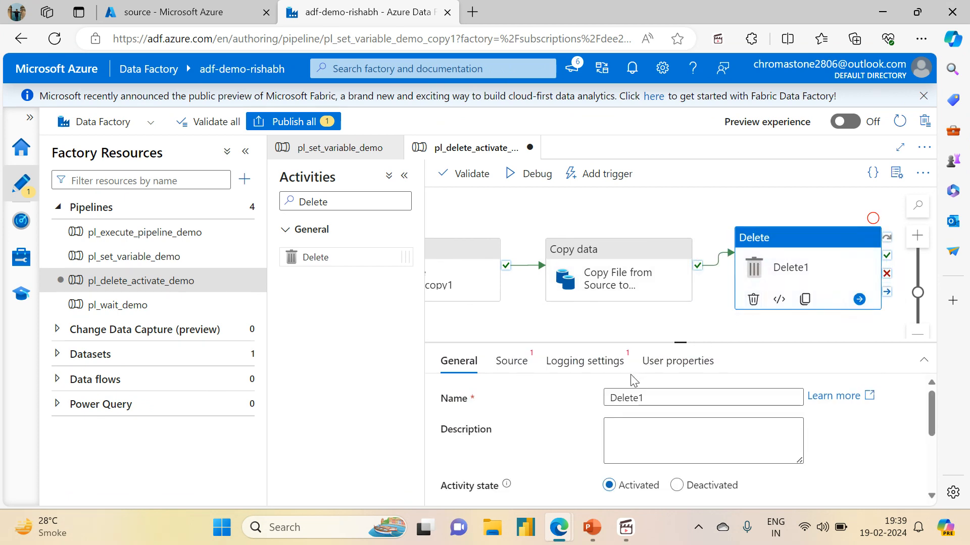
- Rename the Delete activity to Delete copied files from source
left_click(664, 395)
key("BackSpace")
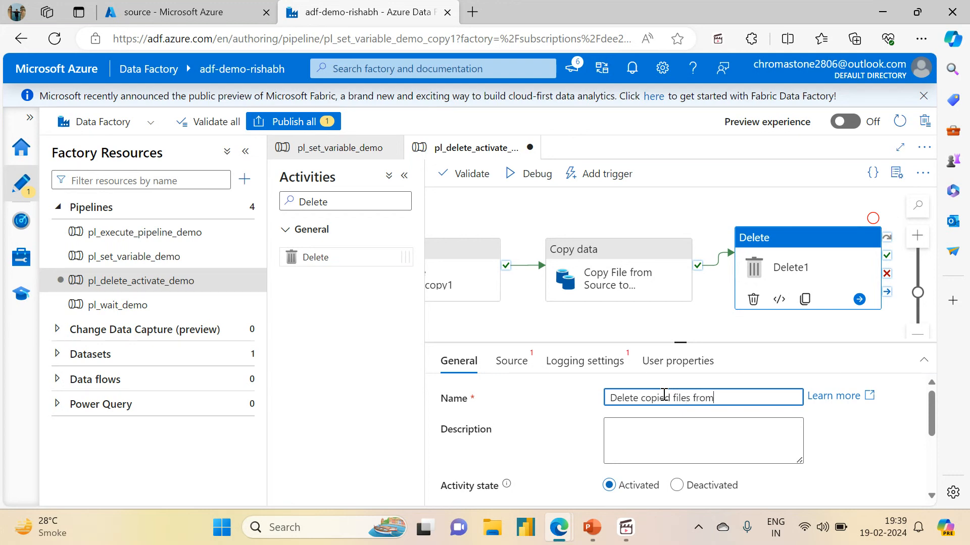
type("copied files from so")
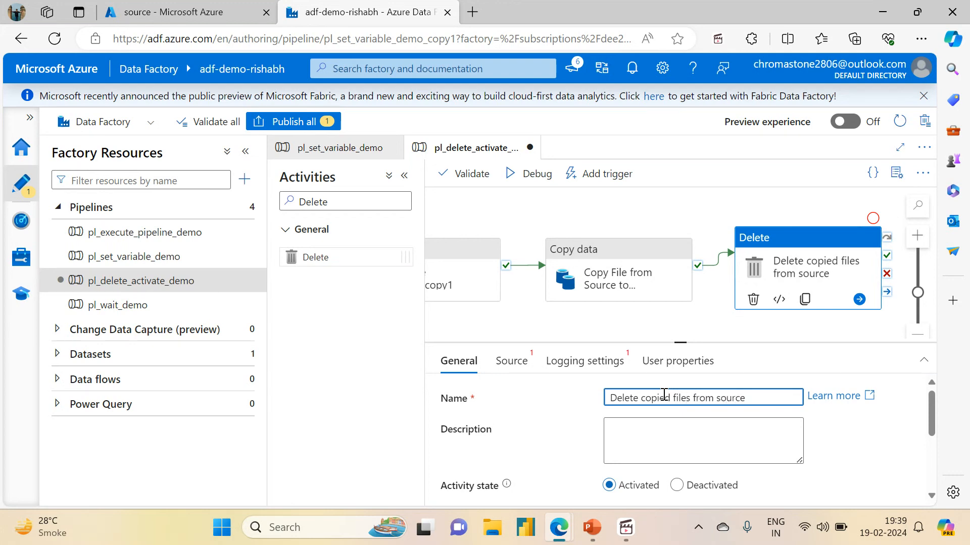
type("urce")
left_click(726, 295)
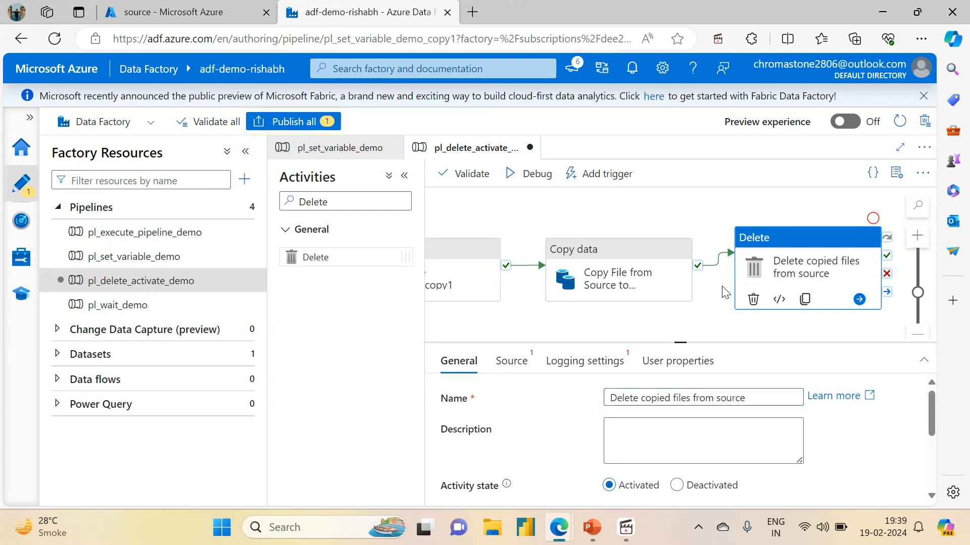
- Set the Delete activity's source dataset to ds_adlsgen2_storage
left_click(770, 279)
left_click(511, 363)
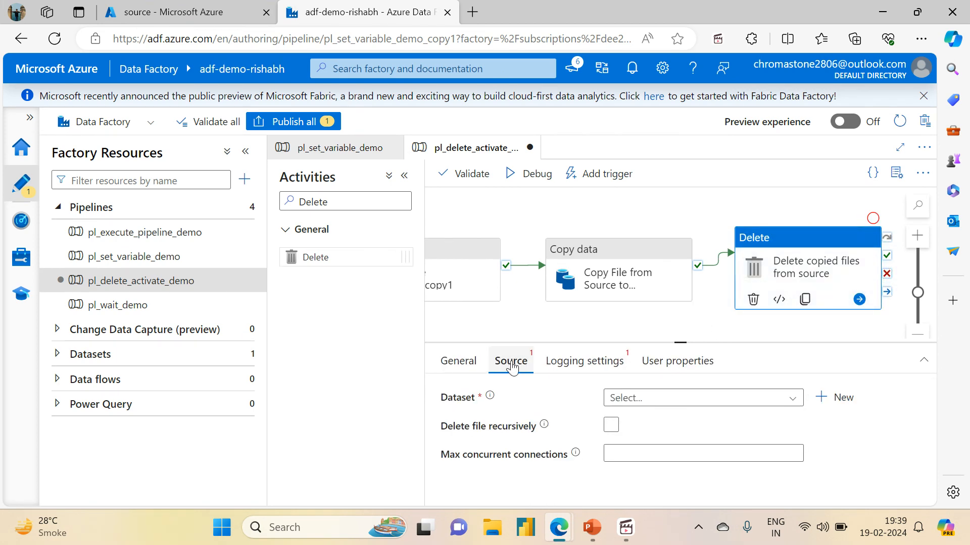
left_click(631, 399)
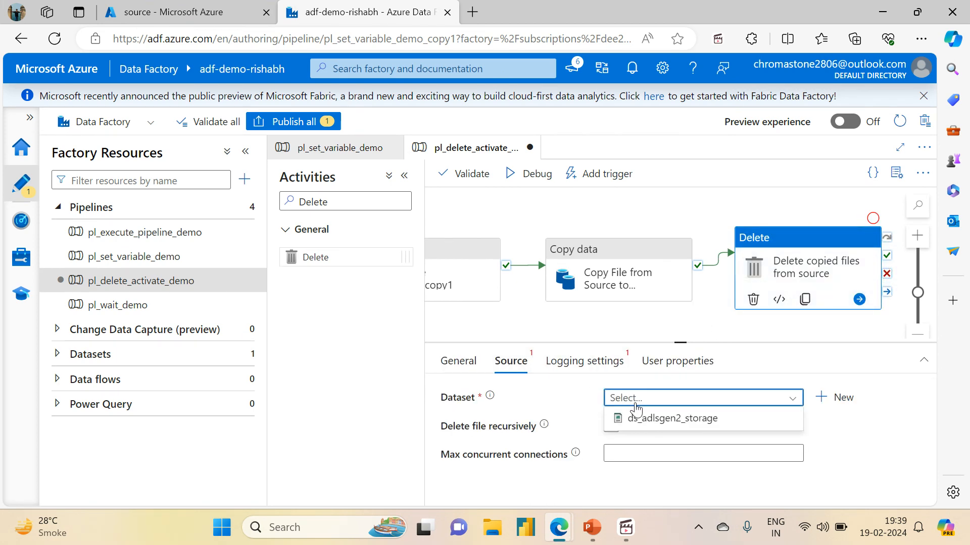
left_click(644, 419)
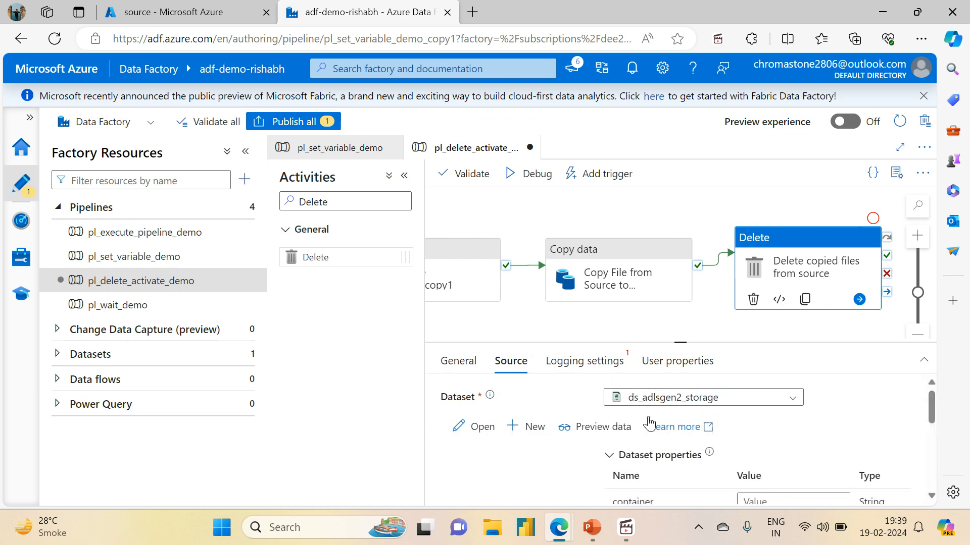
- Set the dataset's container property to source
left_click(246, 156)
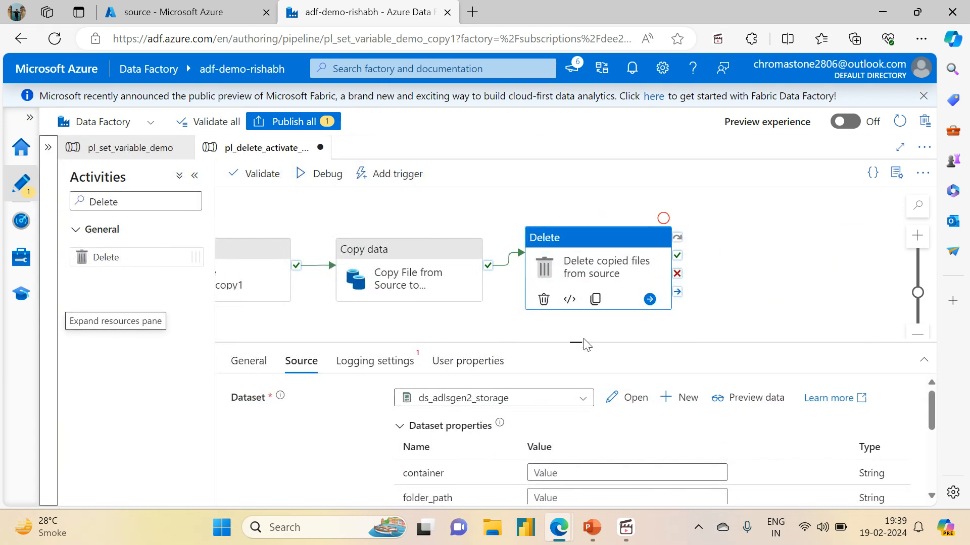
left_click_drag(584, 345, 552, 228)
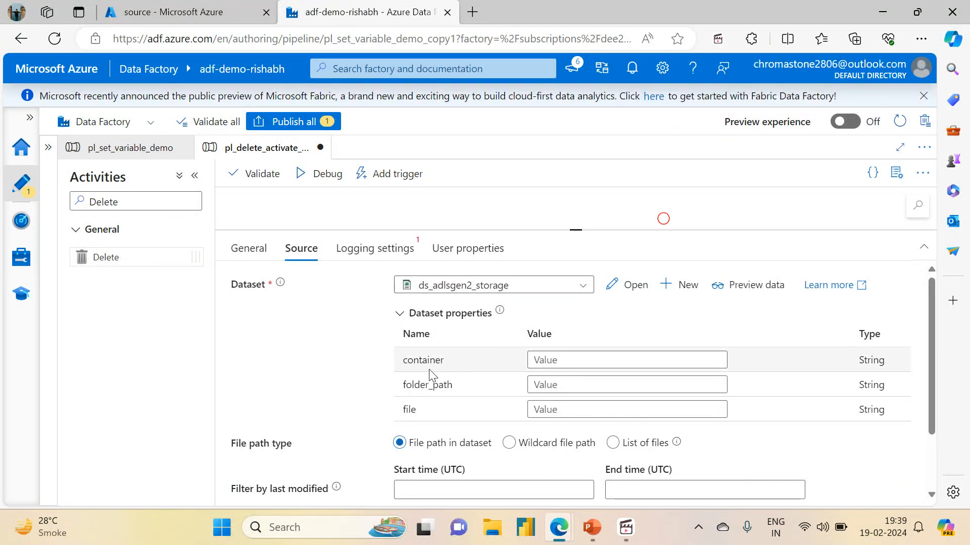
left_click(561, 360)
type("source")
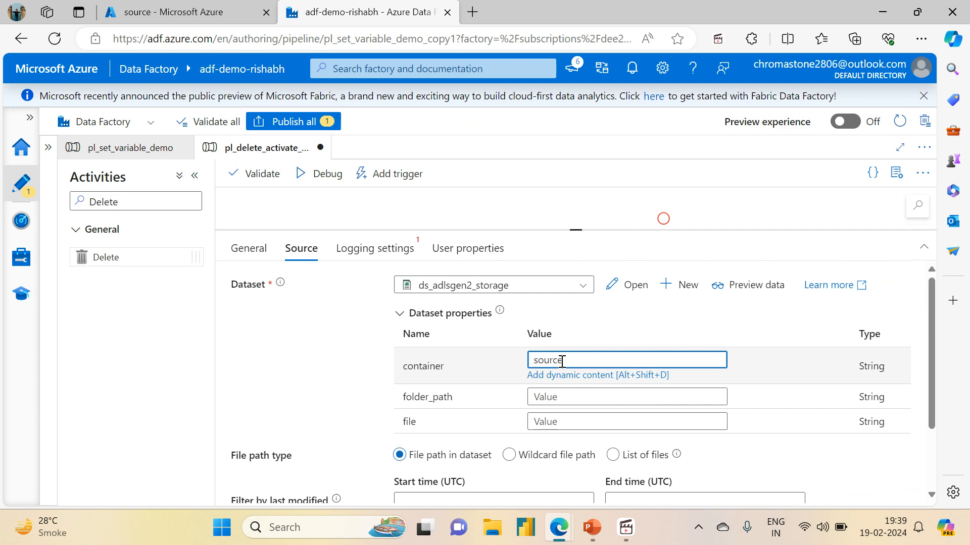
- Set the dataset's folder_path property to variable_input, checking the folder name in the storage account tab
left_click(537, 398)
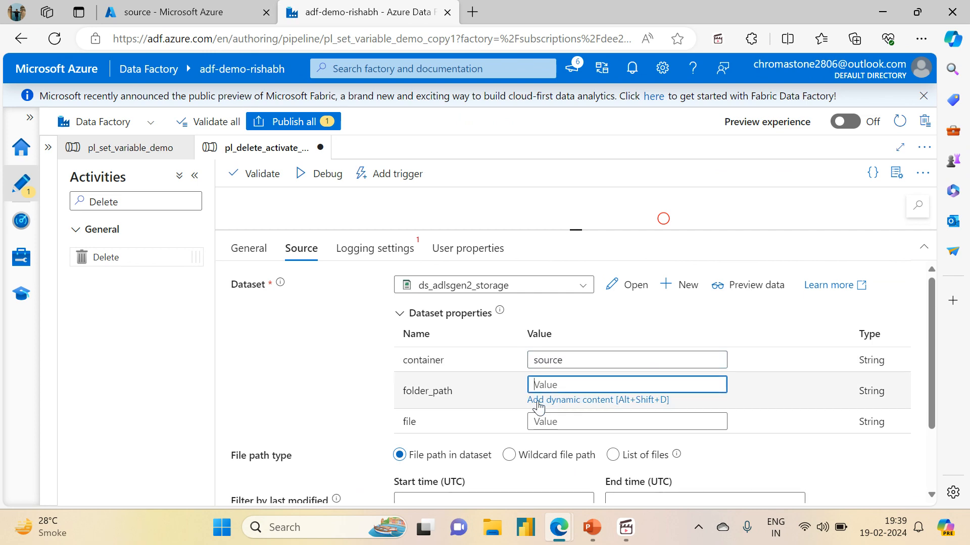
left_click(147, 5)
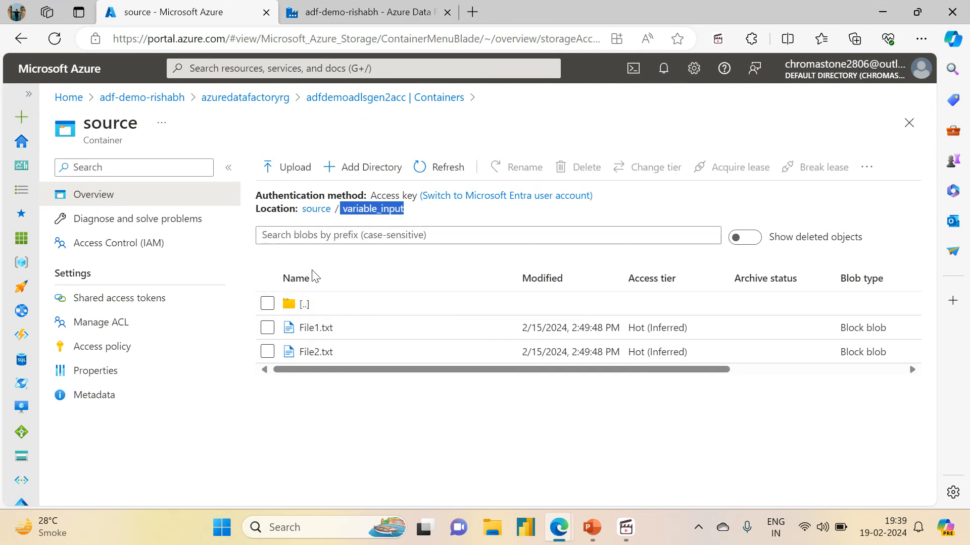
left_click(367, 11)
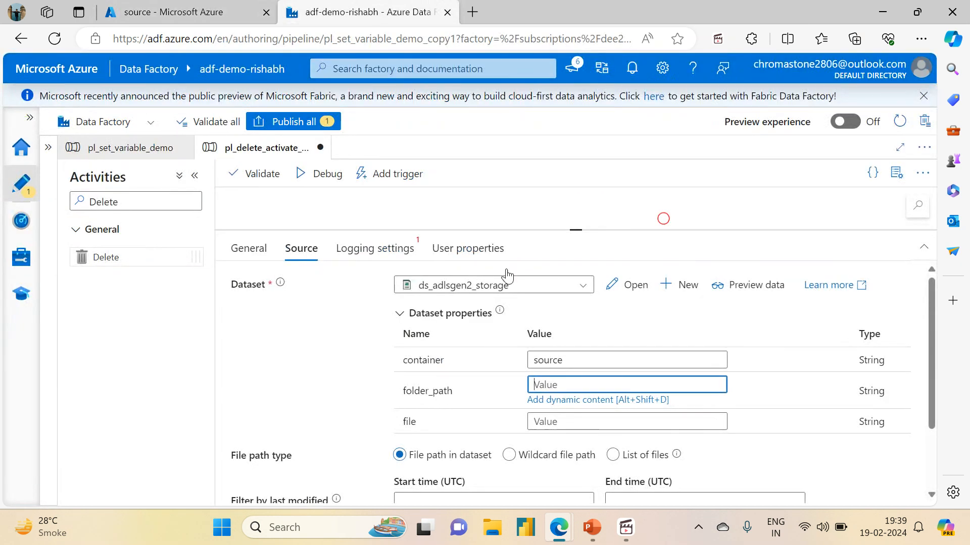
type("variable_input")
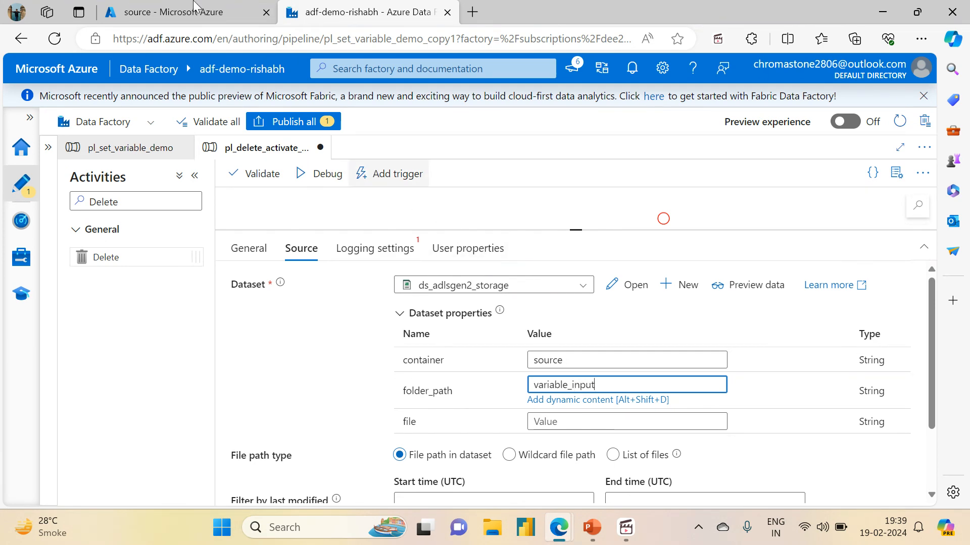
- Set the dataset's file property to *.txt
left_click(160, 7)
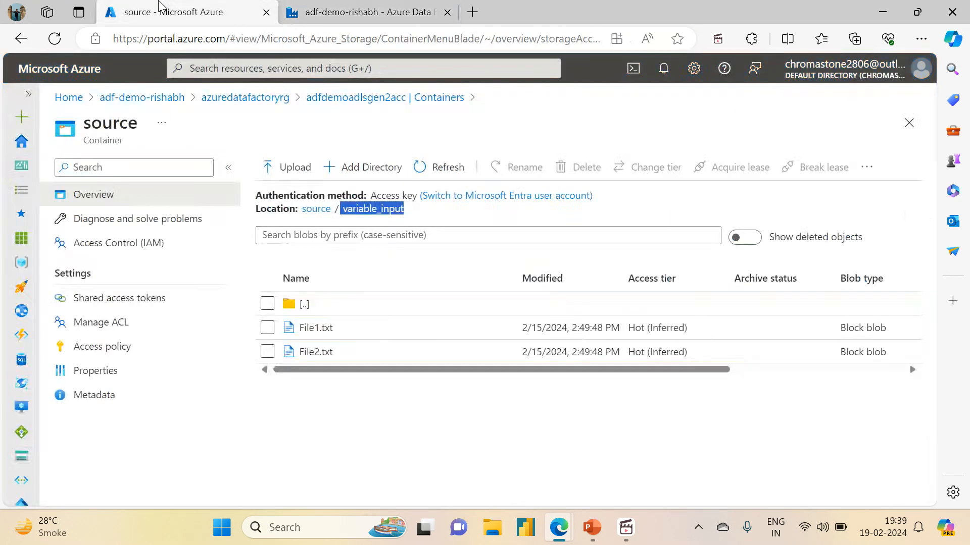
left_click(364, 11)
left_click(549, 423)
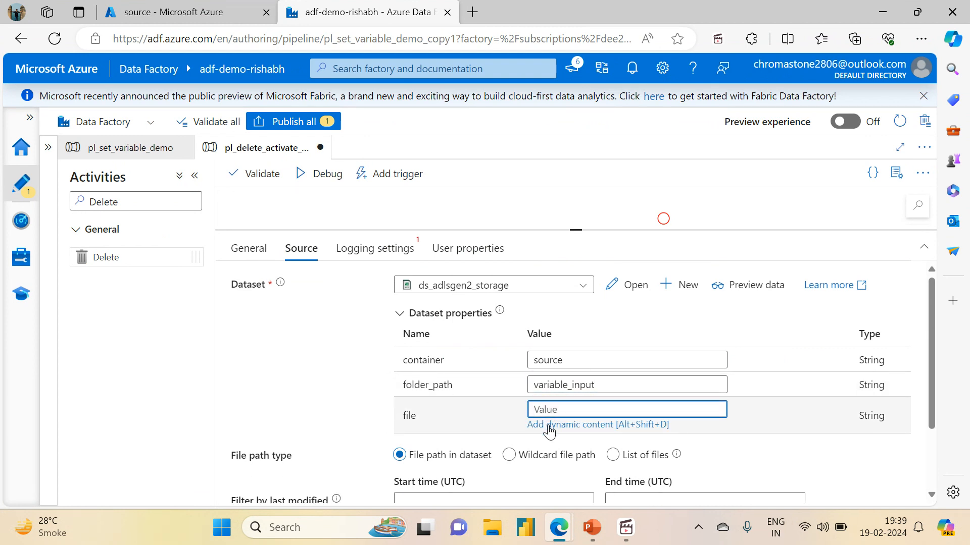
type("*")
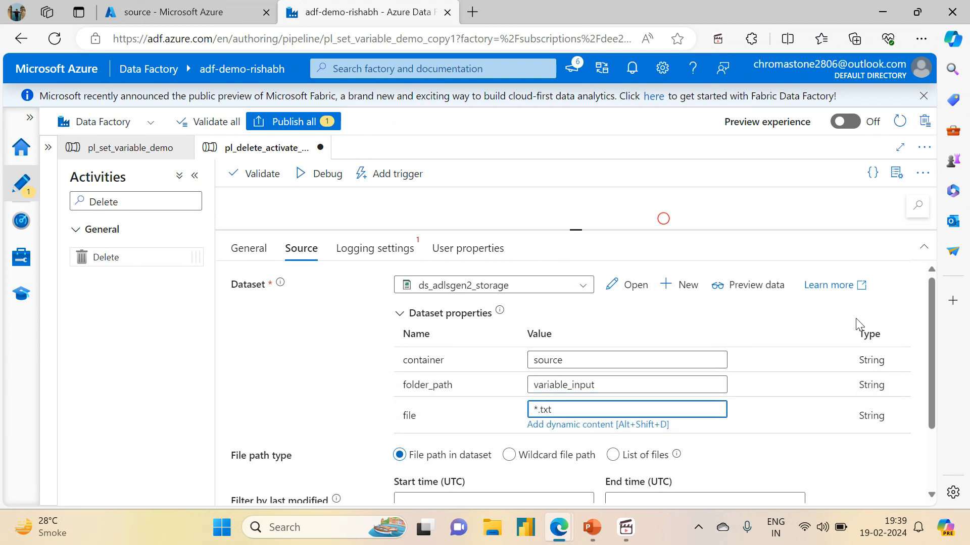
- Switch the file path type to wildcard file path and clear the dataset's file property
left_click(504, 461)
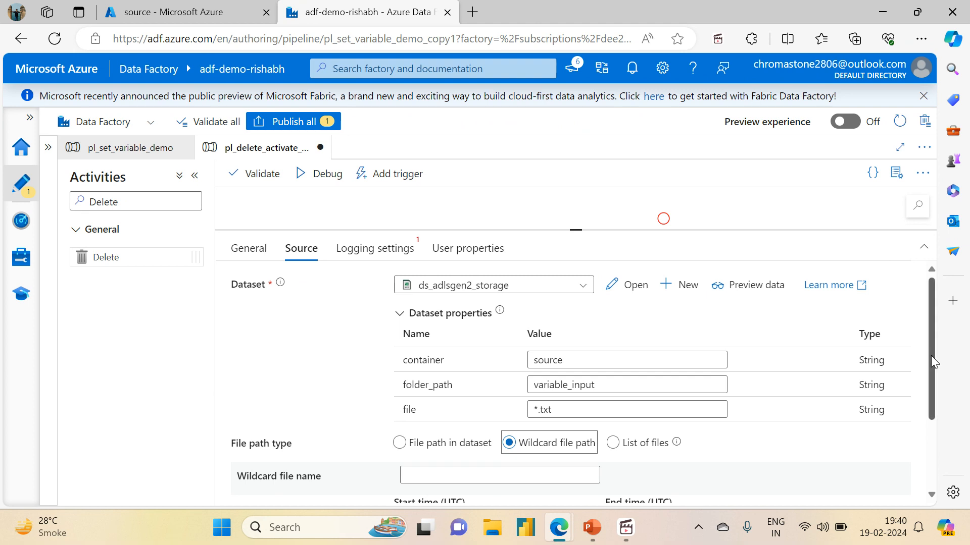
left_click_drag(932, 355, 934, 419)
left_click_drag(586, 310, 495, 304)
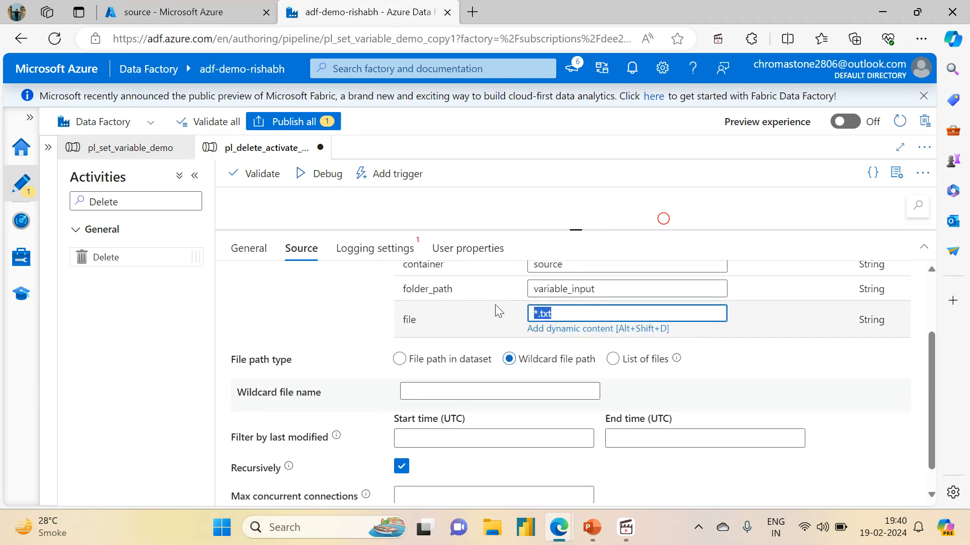
key("BackSpace")
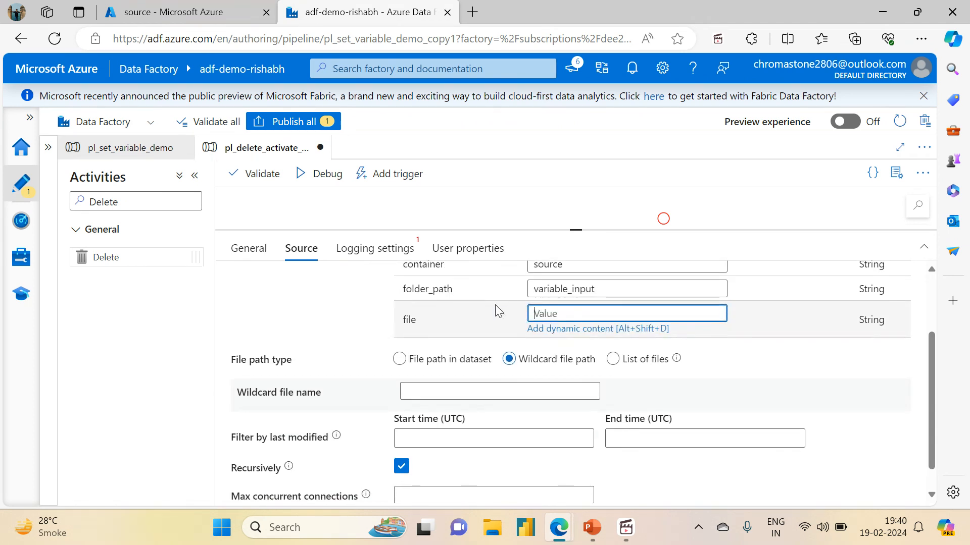
- Set the wildcard file name to *.txt
left_click(467, 384)
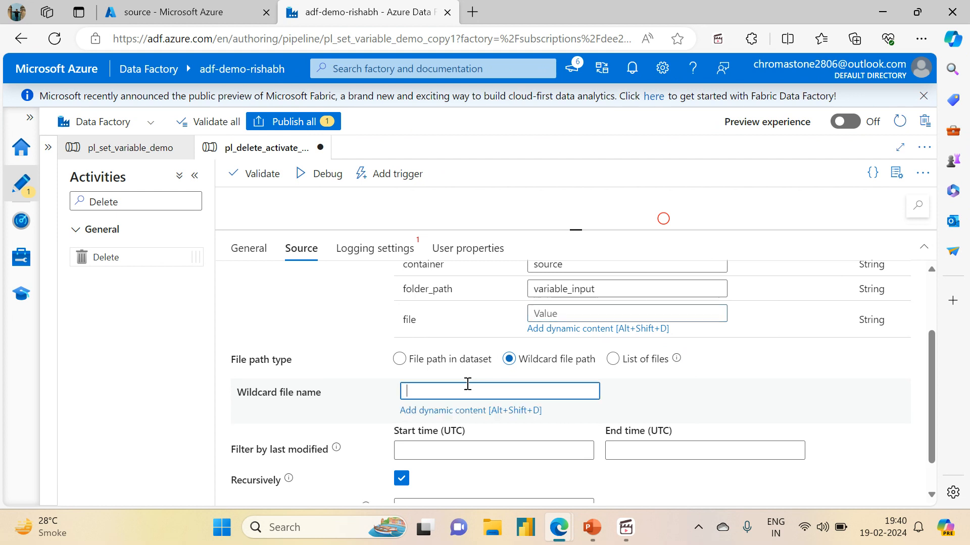
type(".txt")
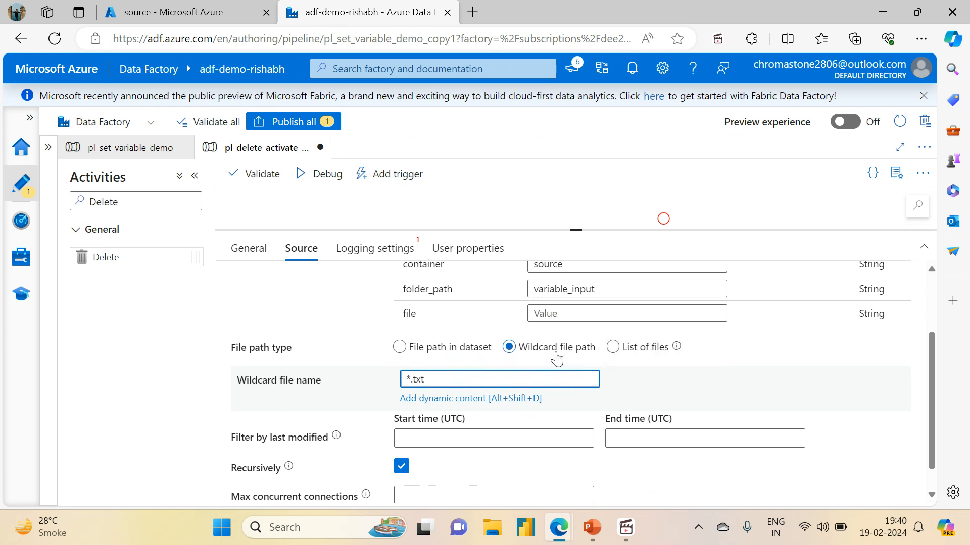
left_click(684, 377)
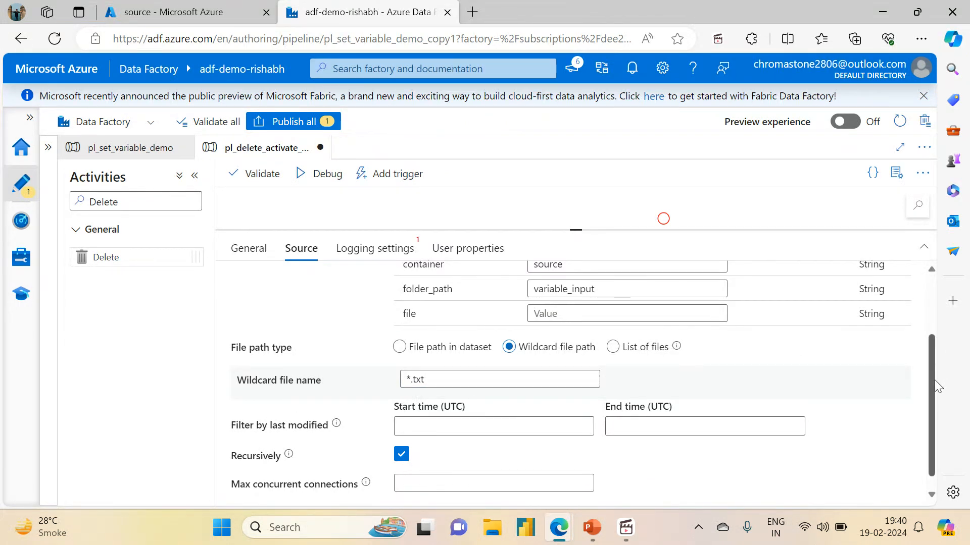
left_click_drag(935, 380, 930, 351)
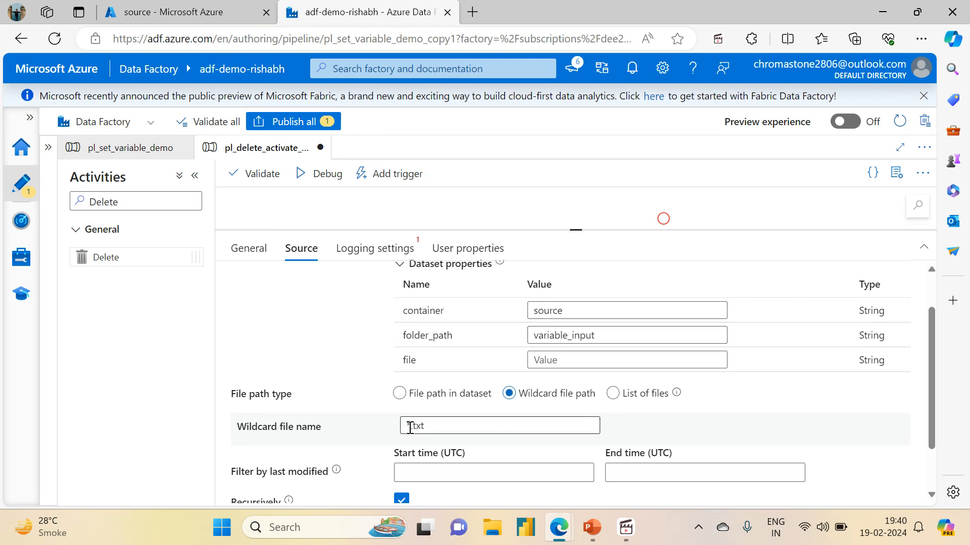
- In the storage account, open the sink container and delete its variable_output folder
left_click(166, 12)
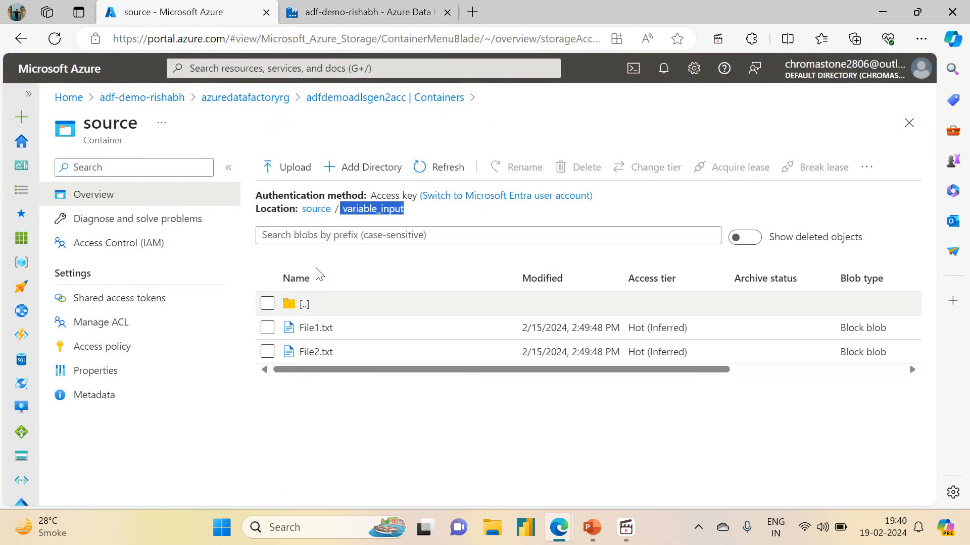
left_click(313, 210)
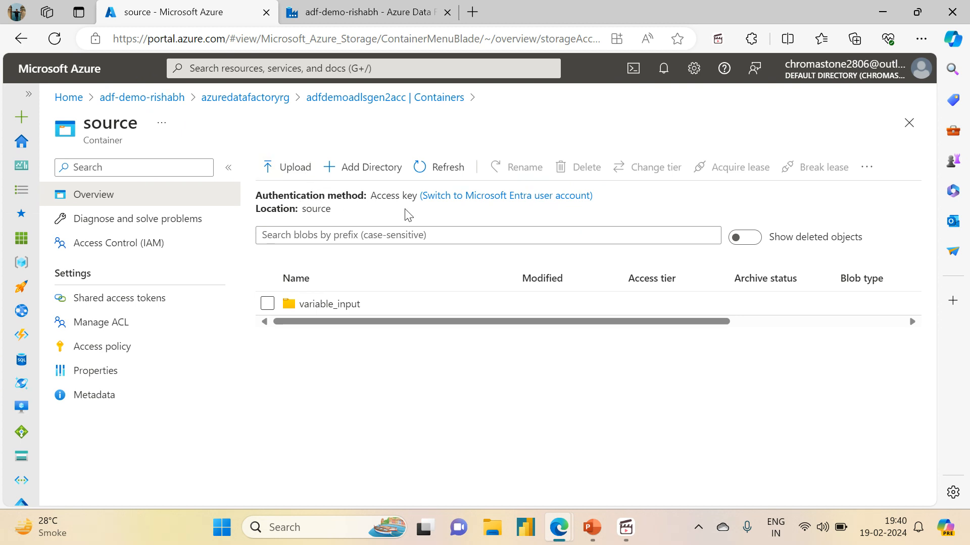
left_click(418, 99)
left_click(292, 290)
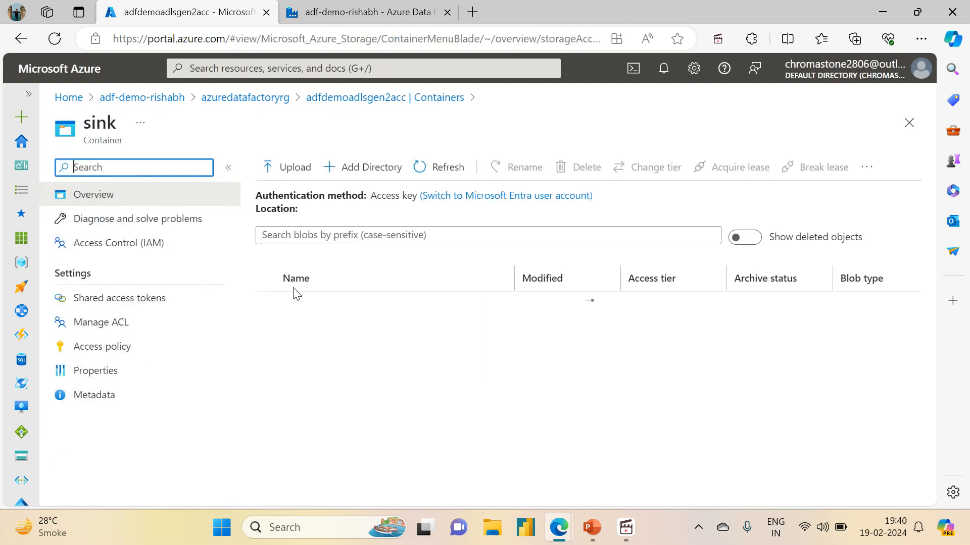
left_click(265, 306)
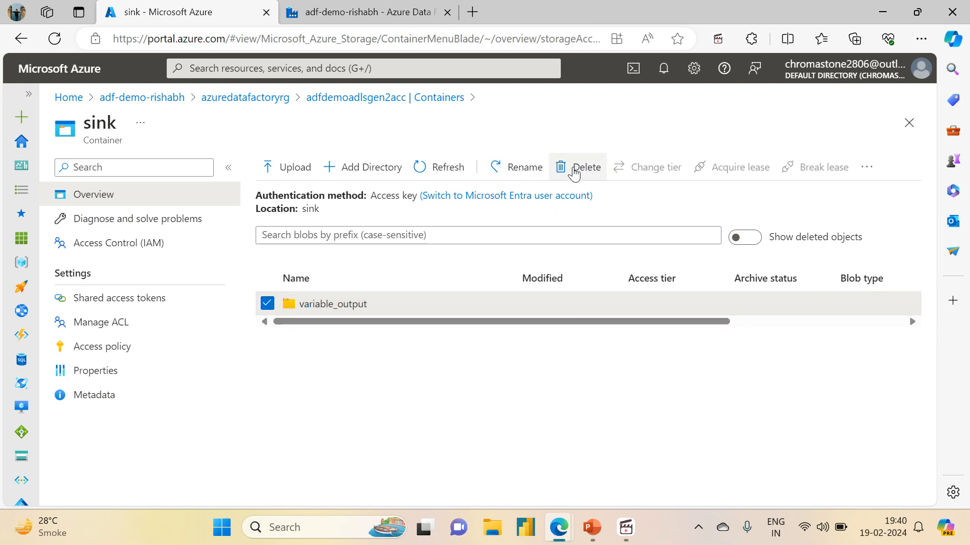
left_click(574, 172)
left_click(293, 273)
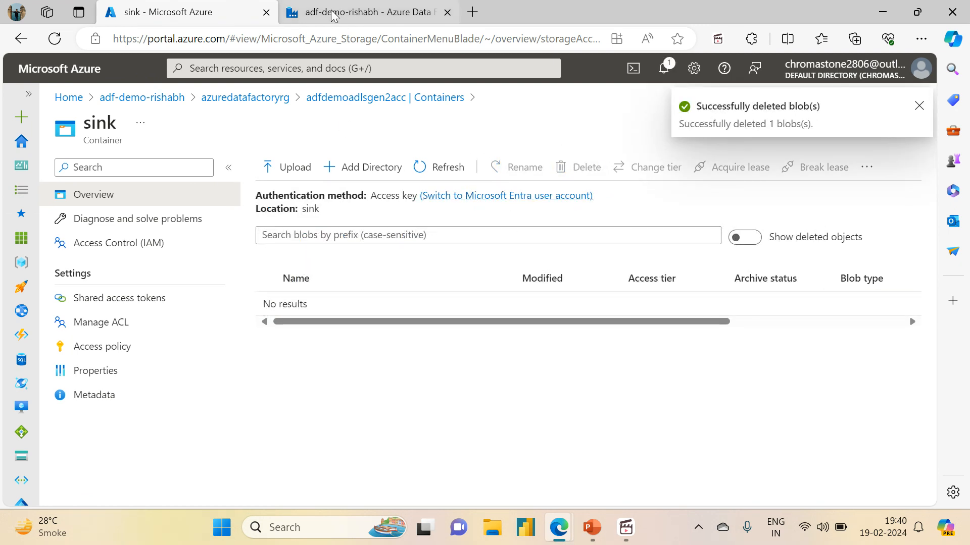
- Return to Data Factory and try to publish all changes
left_click(354, 12)
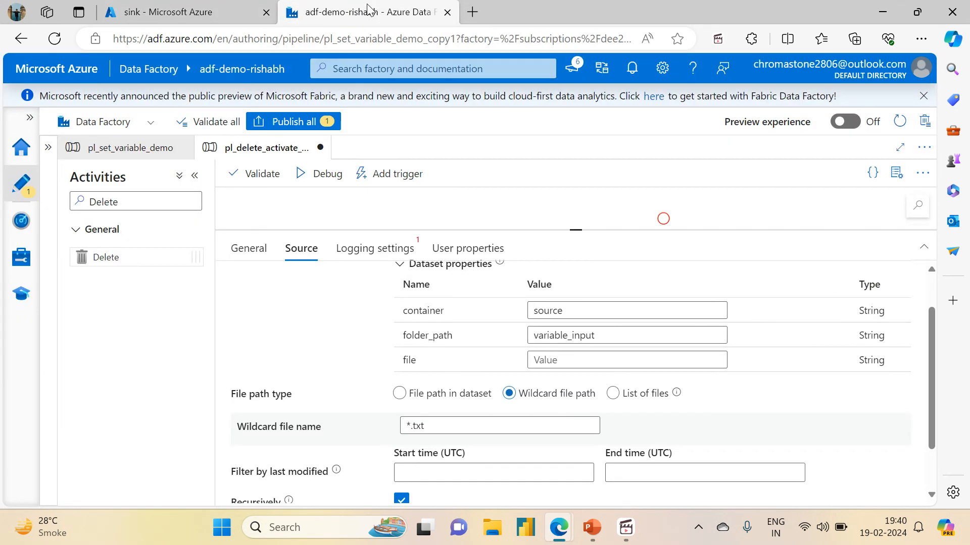
left_click(293, 124)
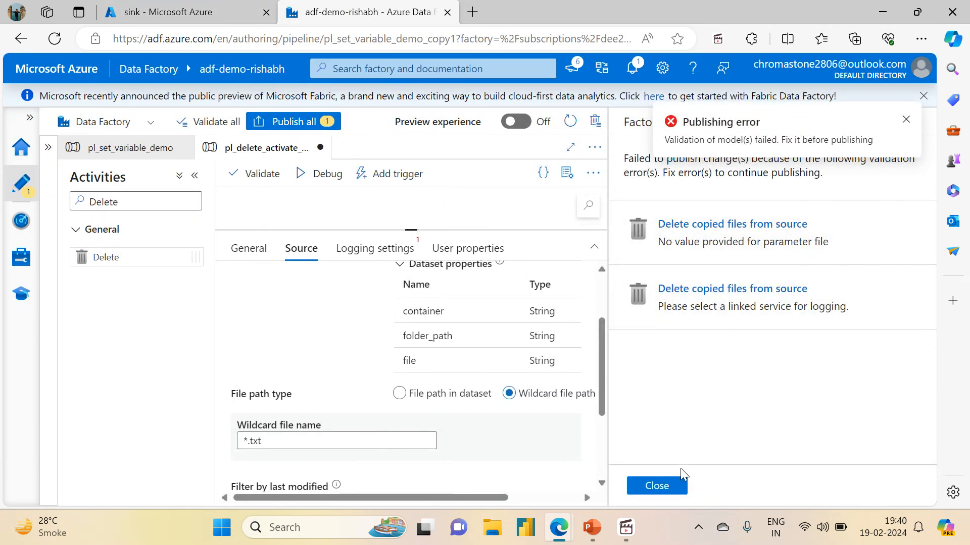
left_click(656, 486)
- Turn off logging in the Delete activity's logging settings
scroll(932, 325, "up", 2)
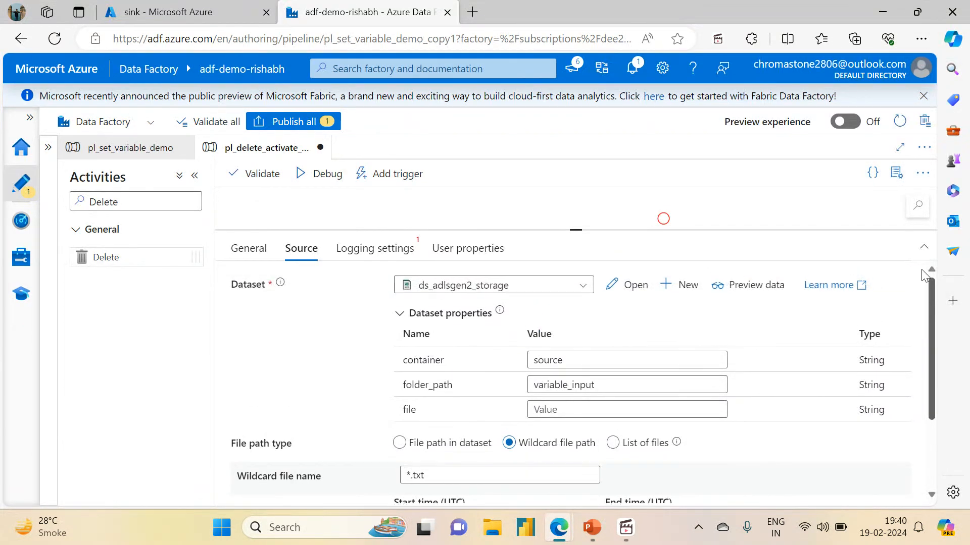
left_click(384, 256)
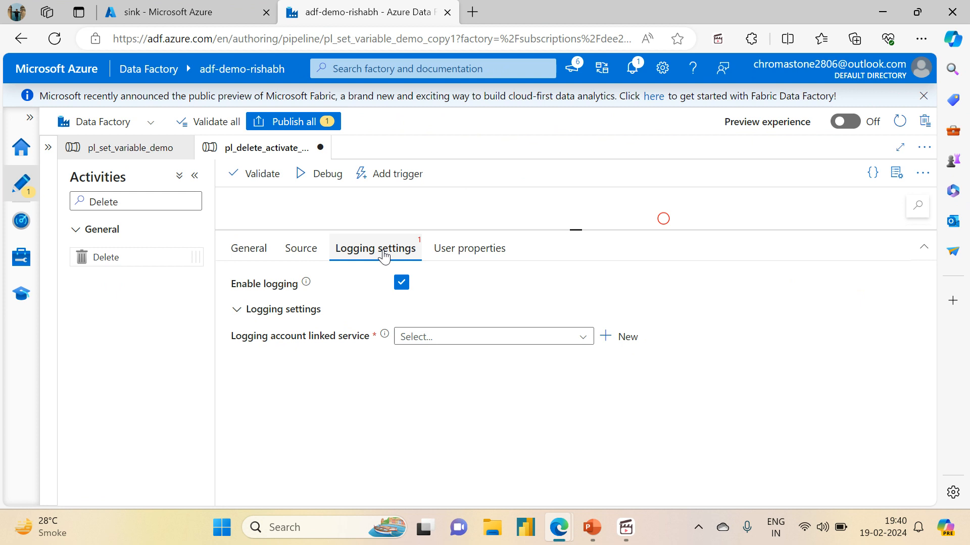
left_click(404, 281)
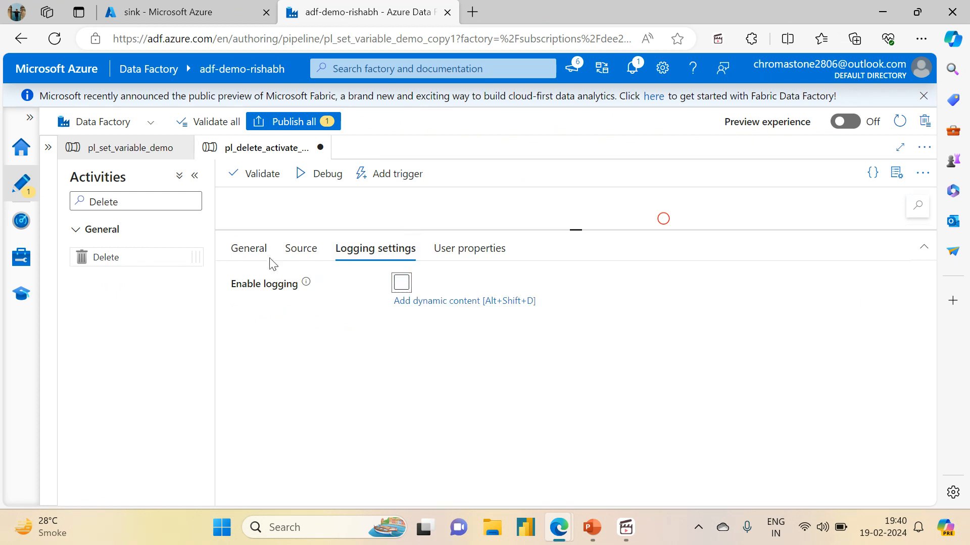
- Validate the pipeline and open the source dataset to review its file path parameters
left_click(242, 178)
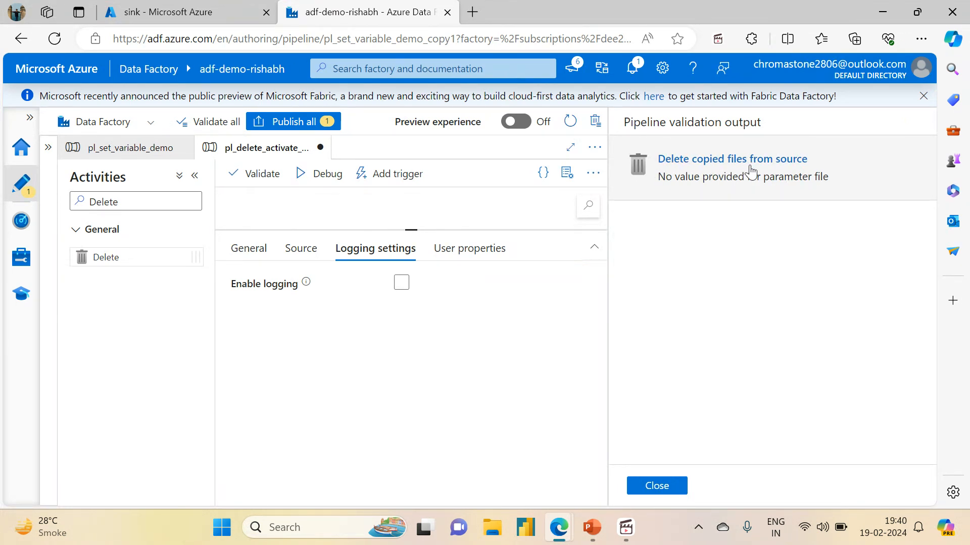
left_click(659, 486)
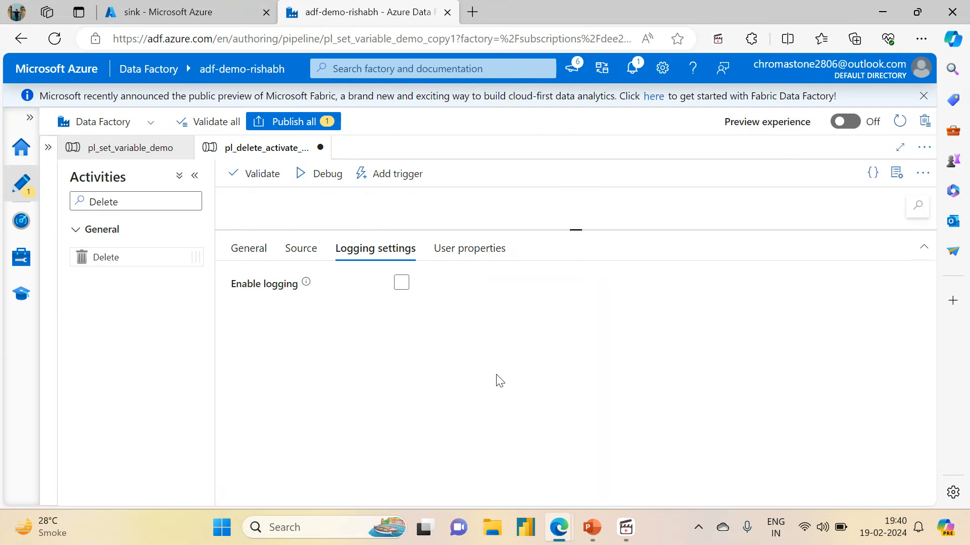
left_click(303, 250)
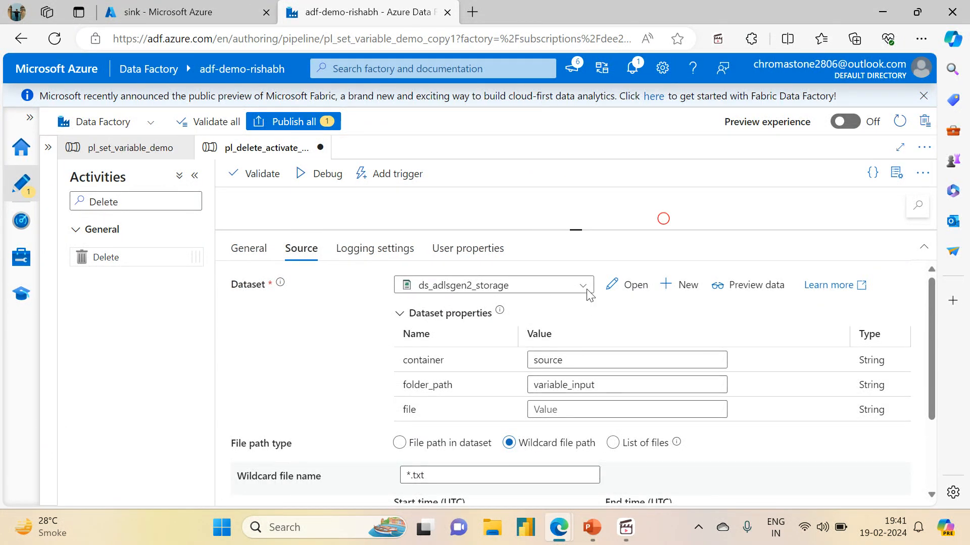
left_click(631, 285)
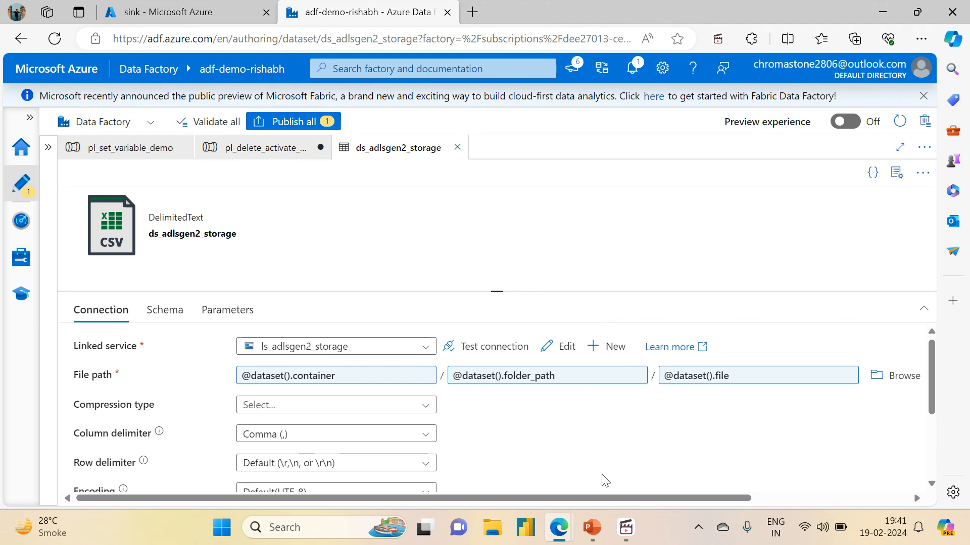
mouse_move(595, 524)
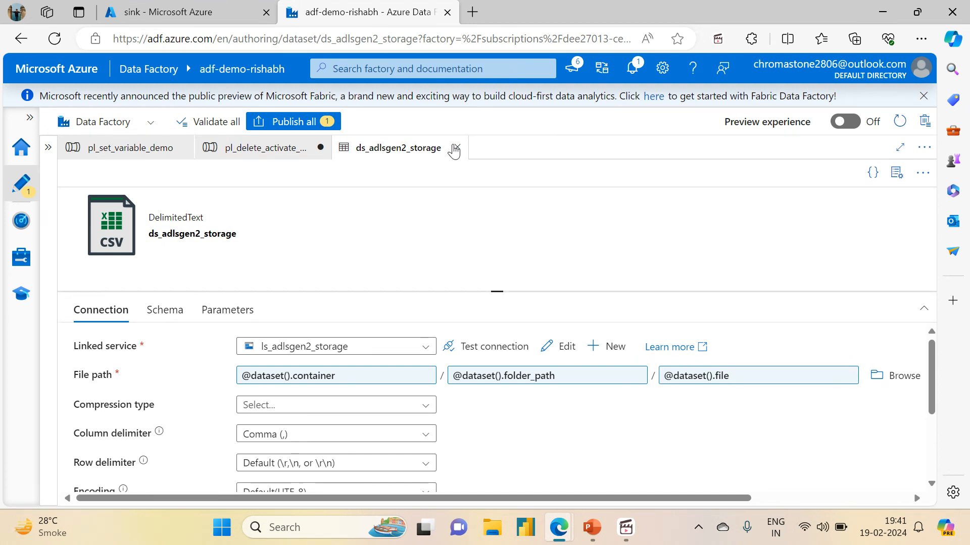
left_click(456, 148)
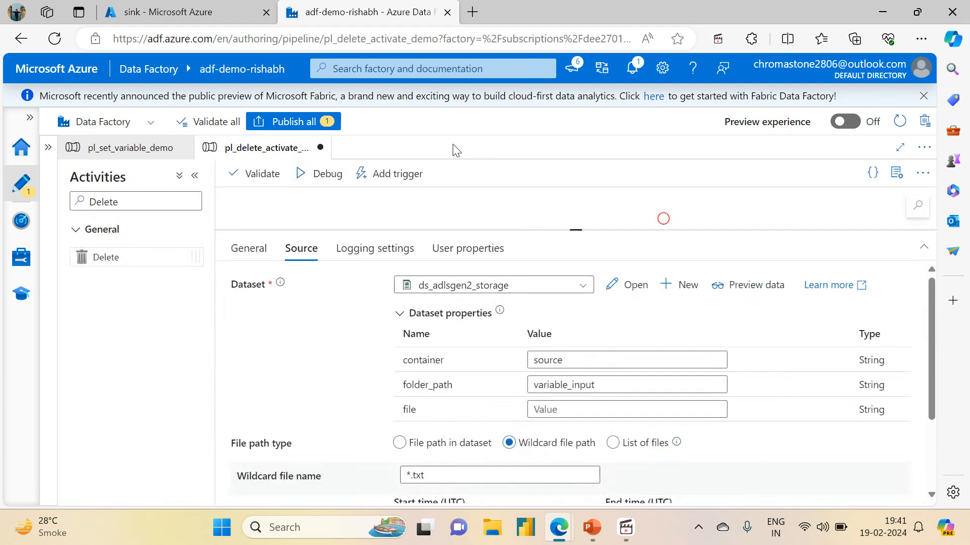
- Set the Delete activity's file property to *.txt and validate the pipeline
left_click(540, 406)
type("*")
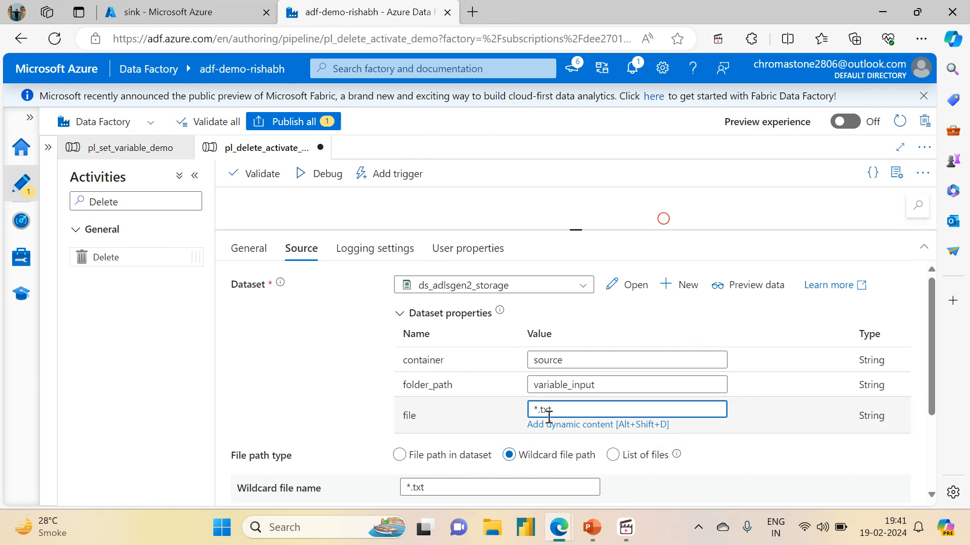
left_click(254, 174)
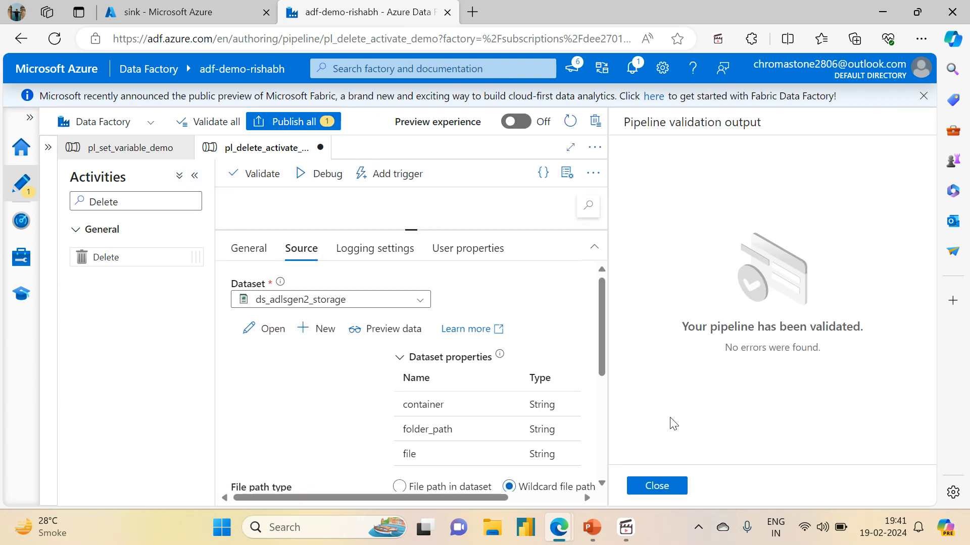
left_click(639, 487)
- Change the file property to demo.txt
left_click_drag(569, 408, 512, 399)
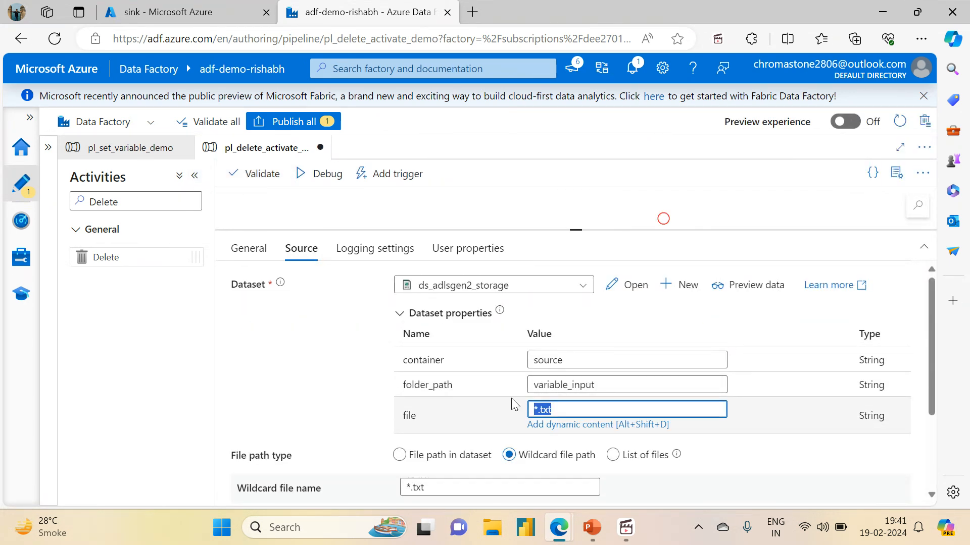
left_click(512, 399)
left_click(580, 408)
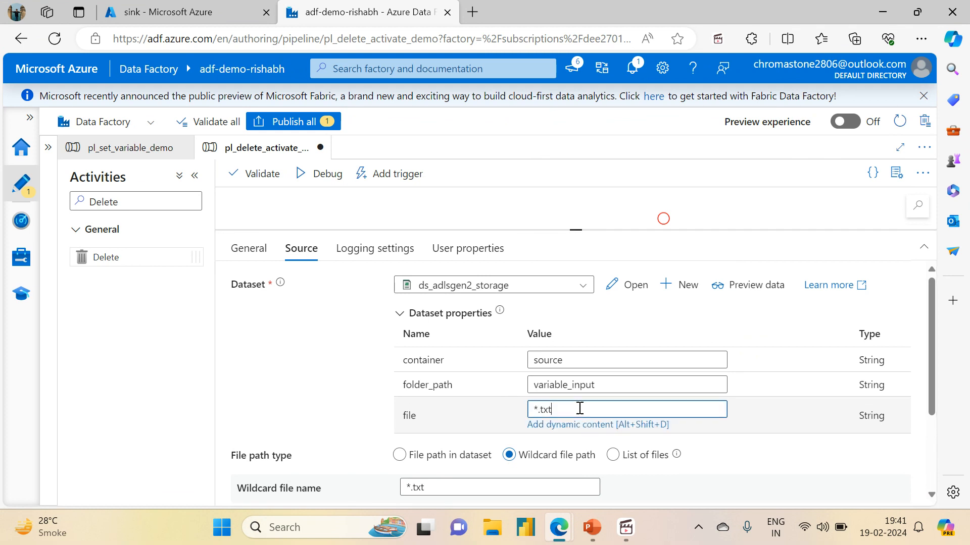
key("BackSpace")
key("BackSpace")
type("demo.t")
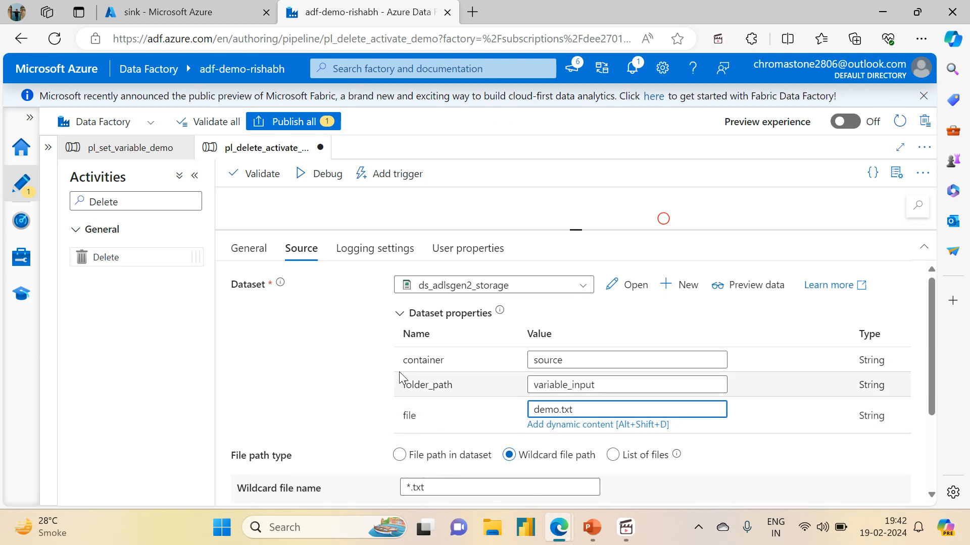
- Open the source dataset and set the file parameter's default value to dummy.txt
left_click(630, 286)
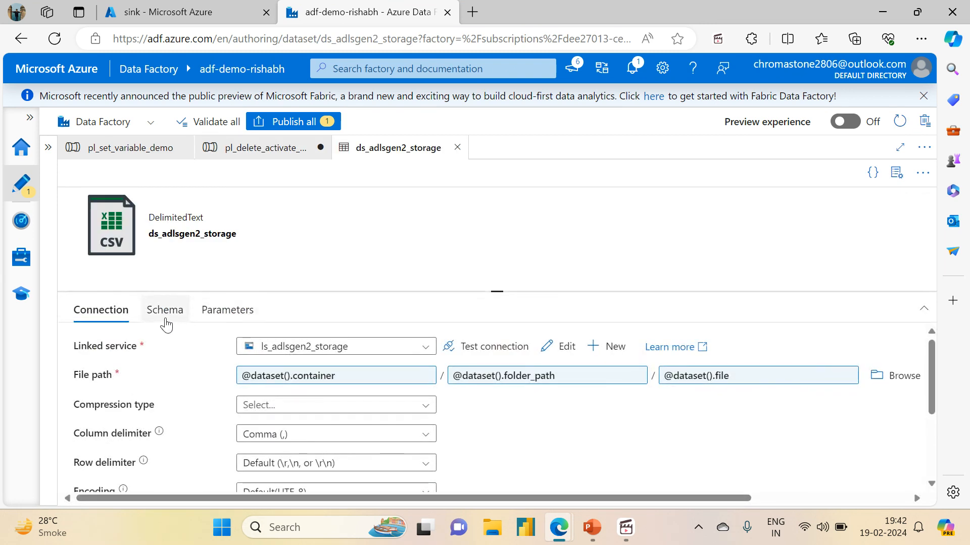
left_click(236, 316)
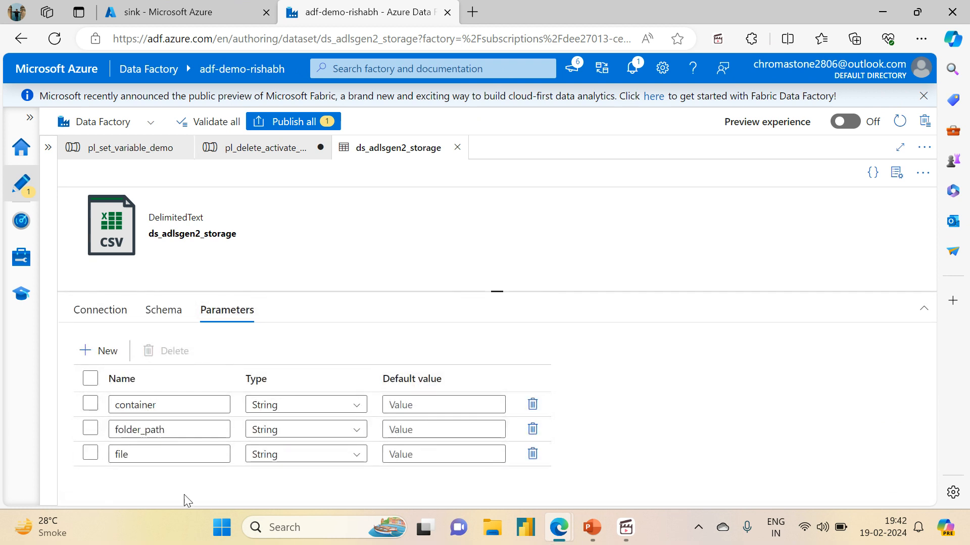
left_click(403, 460)
type("dummy.txt")
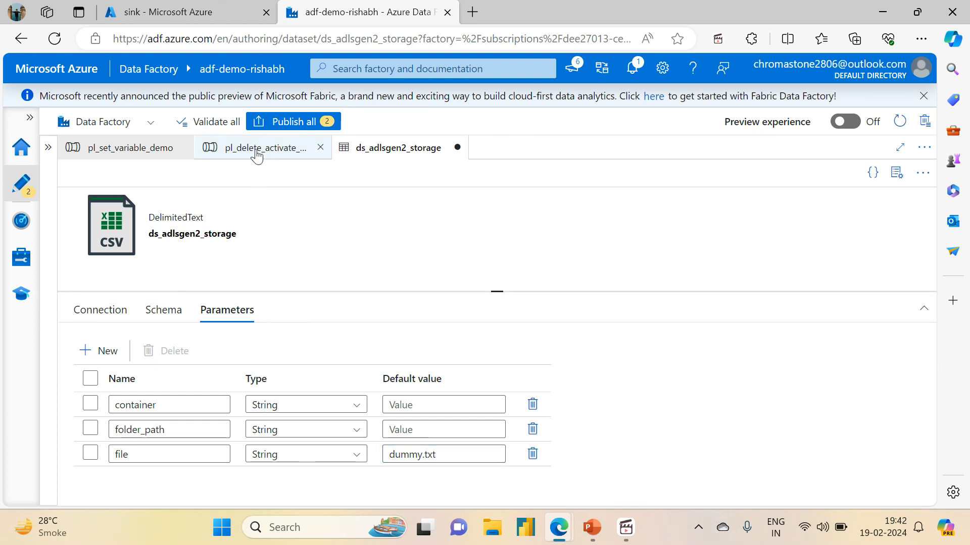
- Return to the pipeline and clear the Delete activity's file property
left_click(255, 154)
double_click(594, 404)
key("ctrl+a")
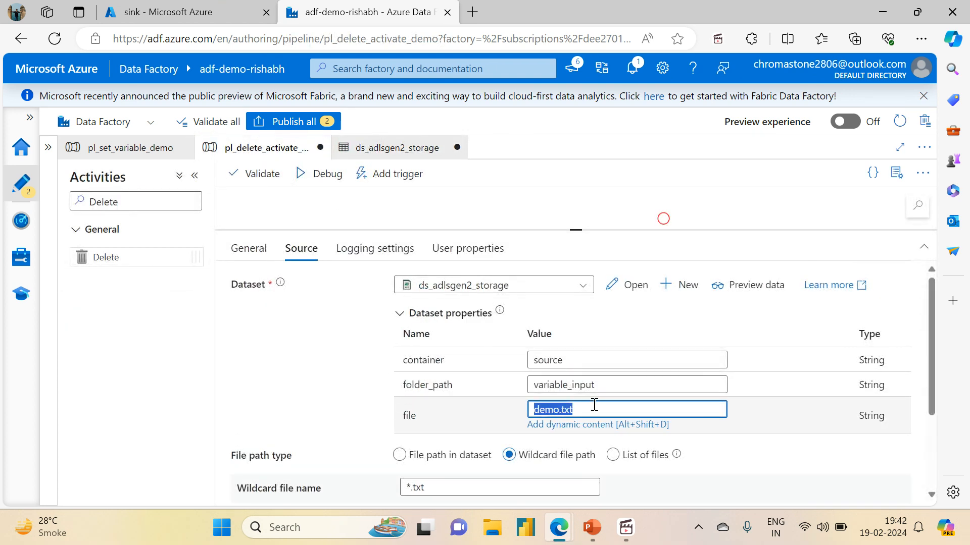
key("BackSpace")
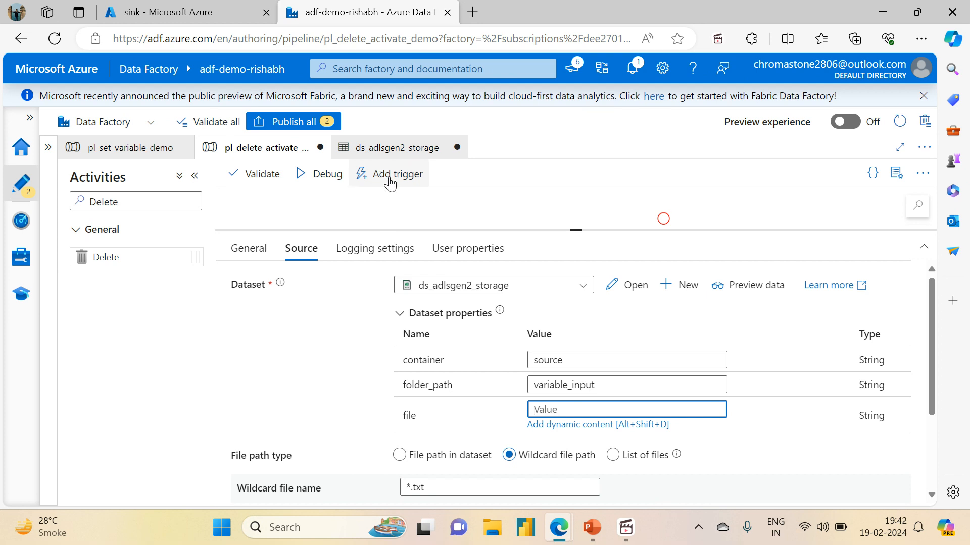
- Validate the pipeline again and review the wildcard file path settings
left_click(264, 176)
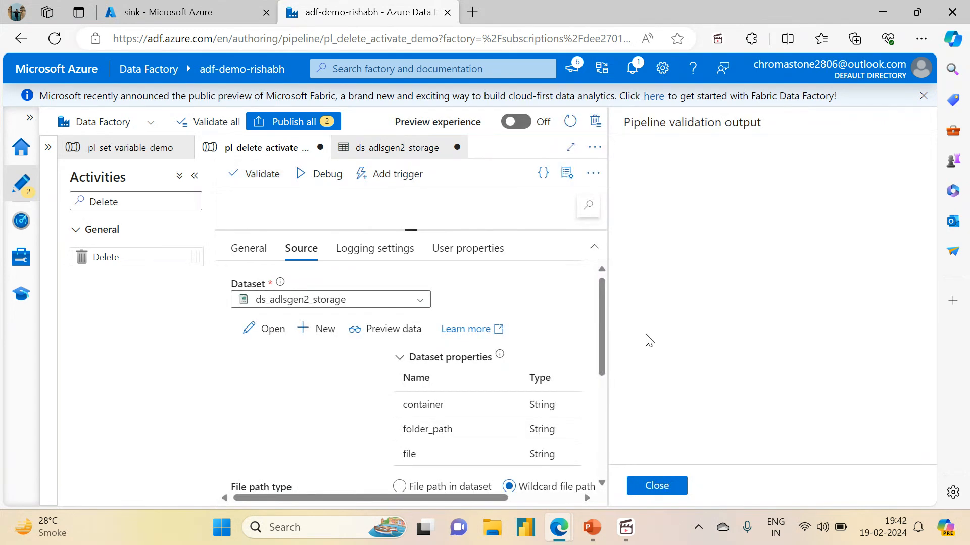
left_click(667, 491)
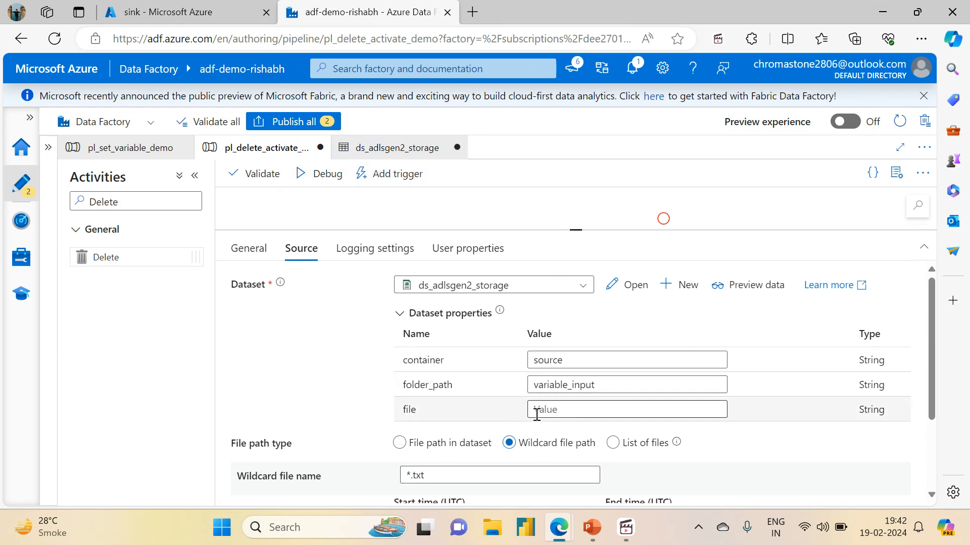
left_click(518, 447)
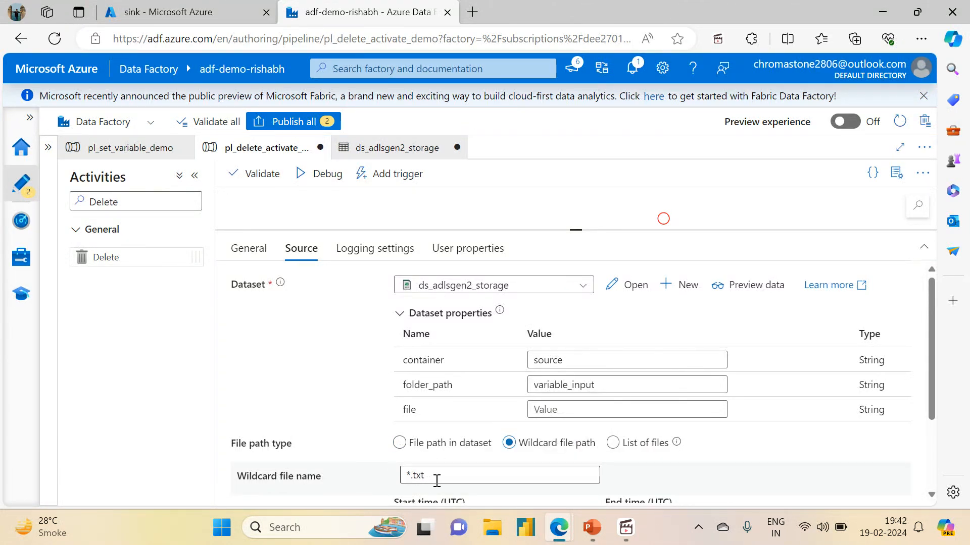
left_click_drag(435, 477, 404, 478)
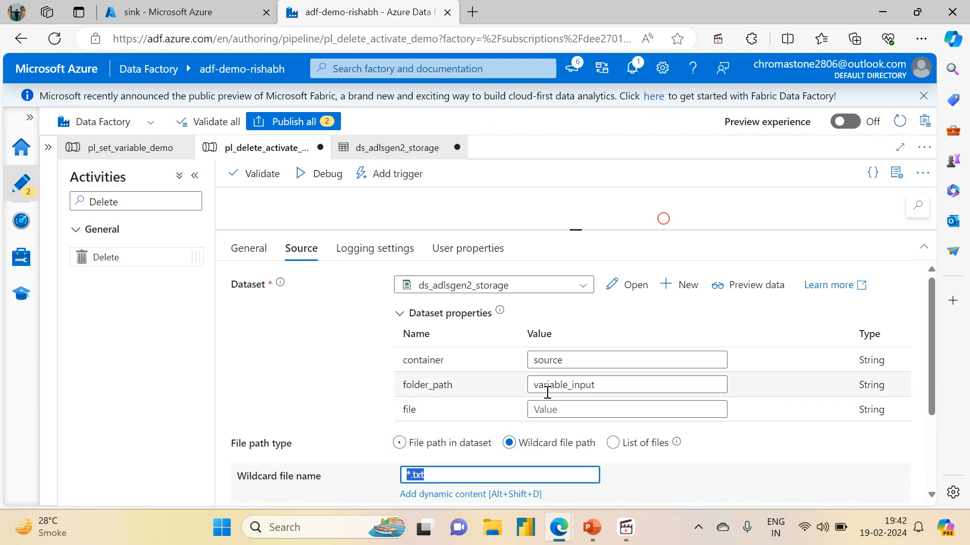
left_click(262, 174)
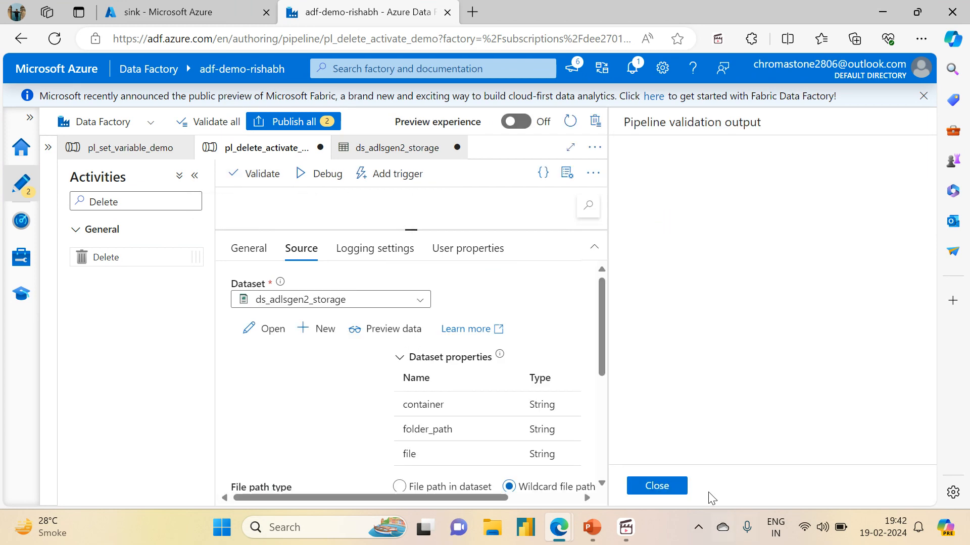
left_click(650, 485)
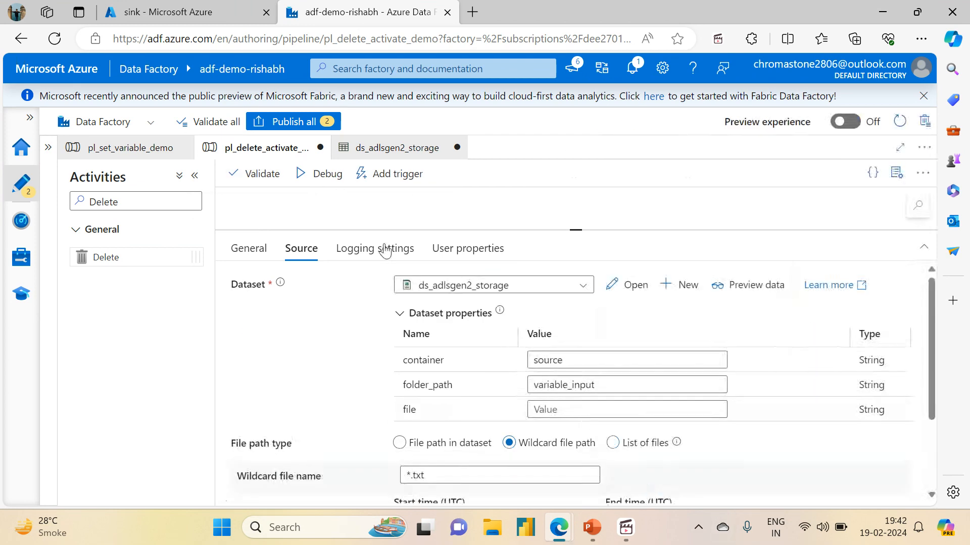
- Publish all pending changes to the live environment
left_click(292, 123)
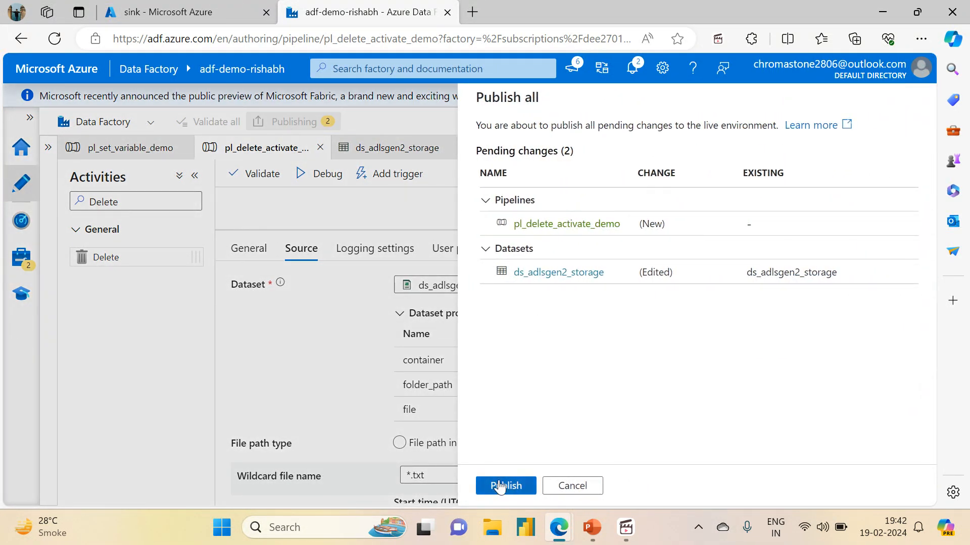
left_click(500, 480)
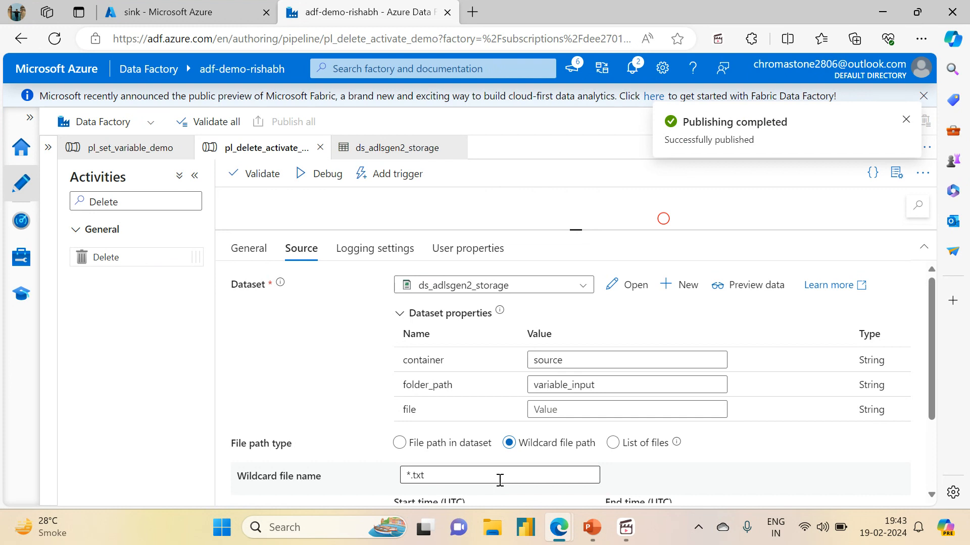
left_click(381, 214)
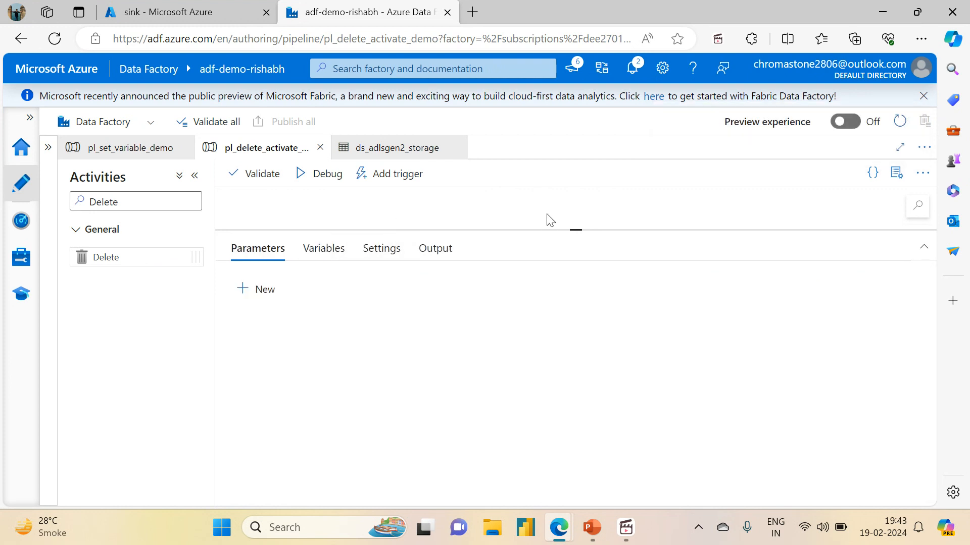
- Examine the chain of activities on the pipeline canvas
left_click_drag(580, 230, 586, 465)
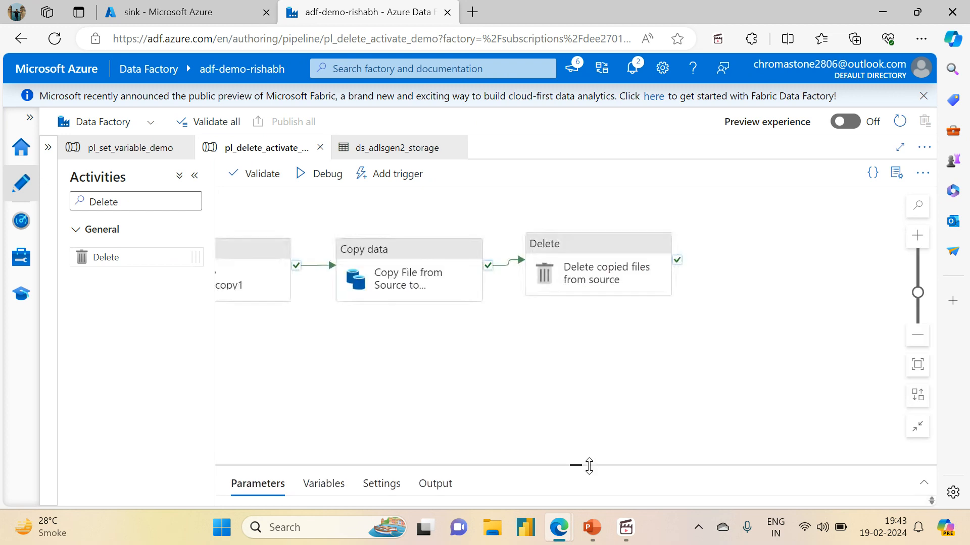
left_click_drag(740, 374, 917, 337)
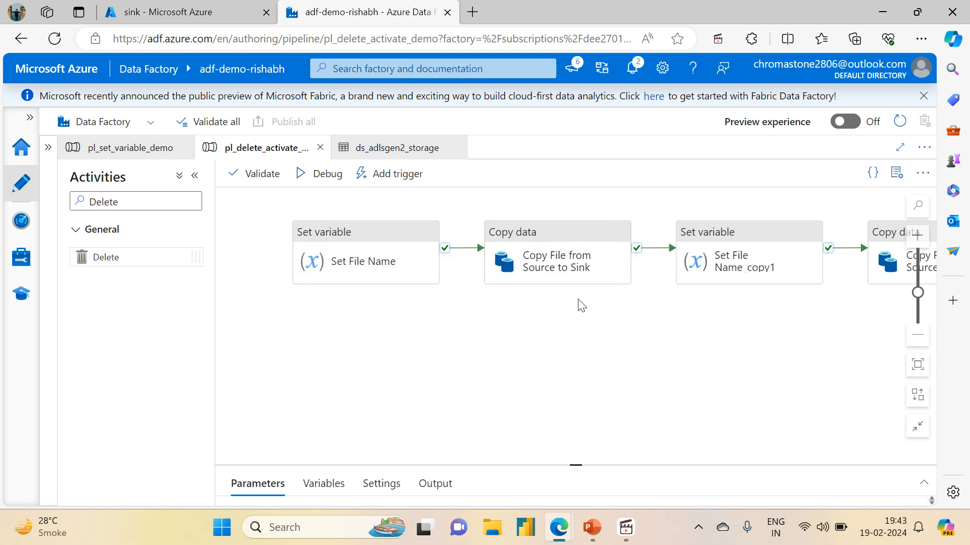
left_click_drag(628, 371, 246, 415)
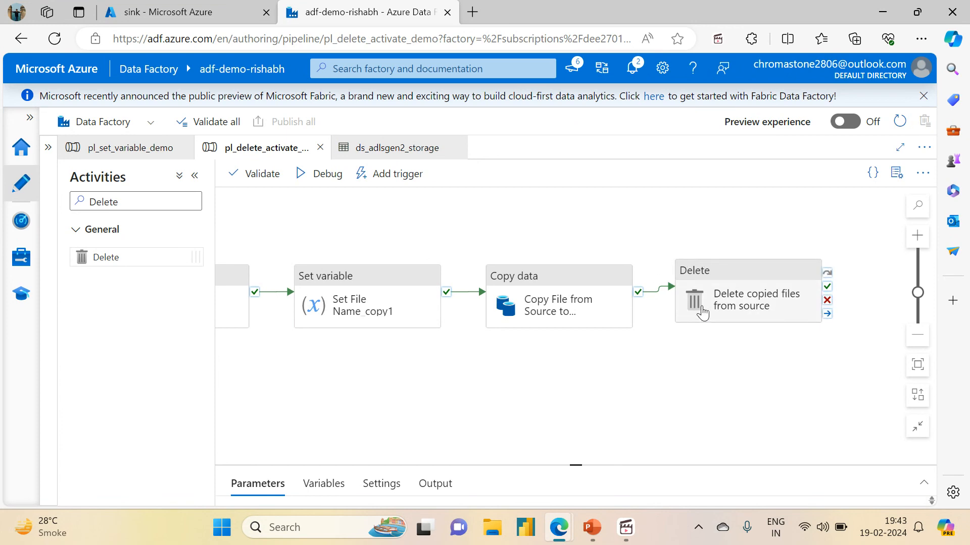
- In the storage account, open the source container to check its contents, then return to Data Factory
left_click(245, 8)
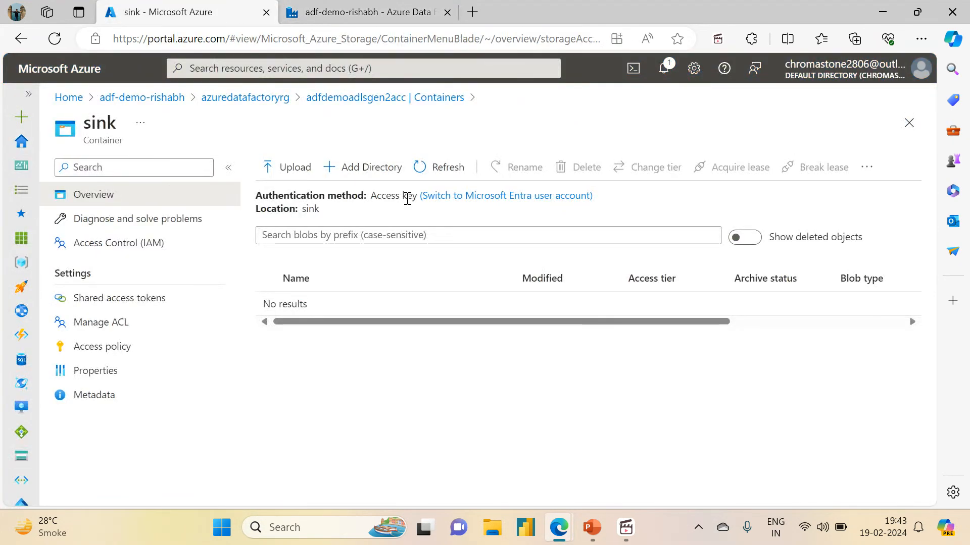
left_click(407, 100)
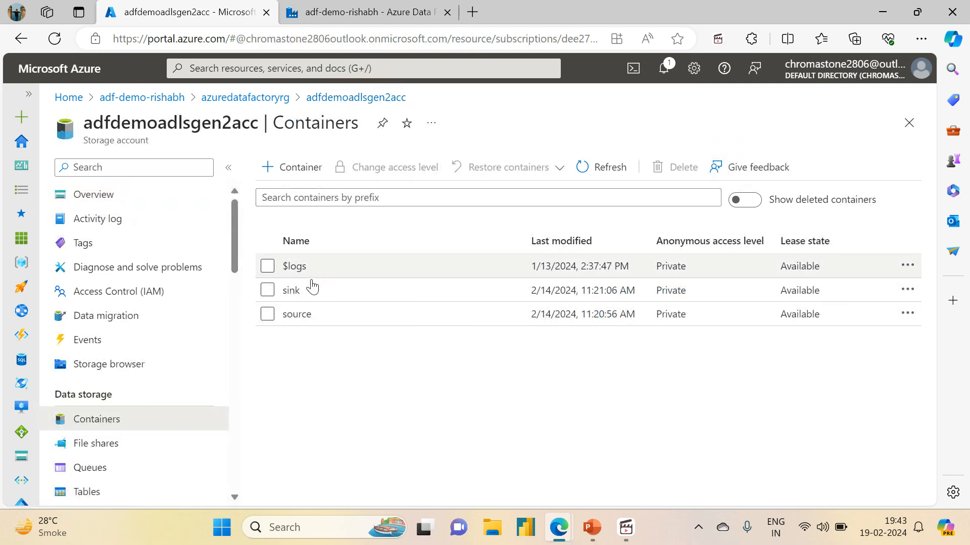
left_click(296, 314)
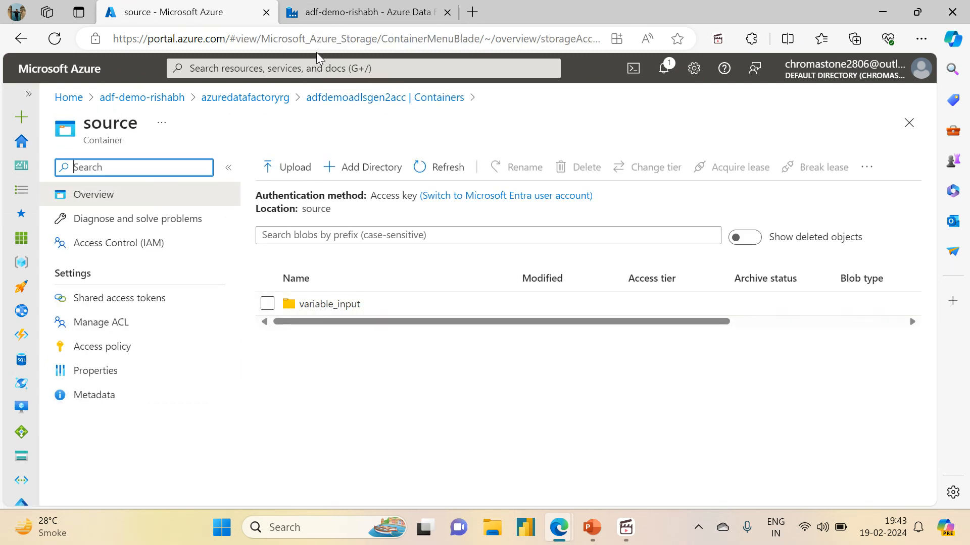
left_click(337, 17)
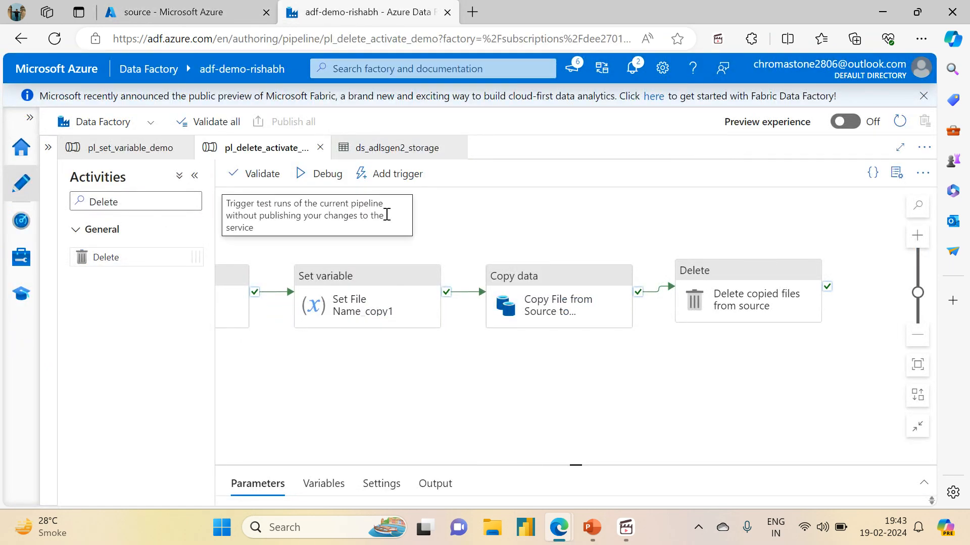
- Trigger the published pipeline to run now and open the resulting pipeline run in the monitor
left_click(386, 177)
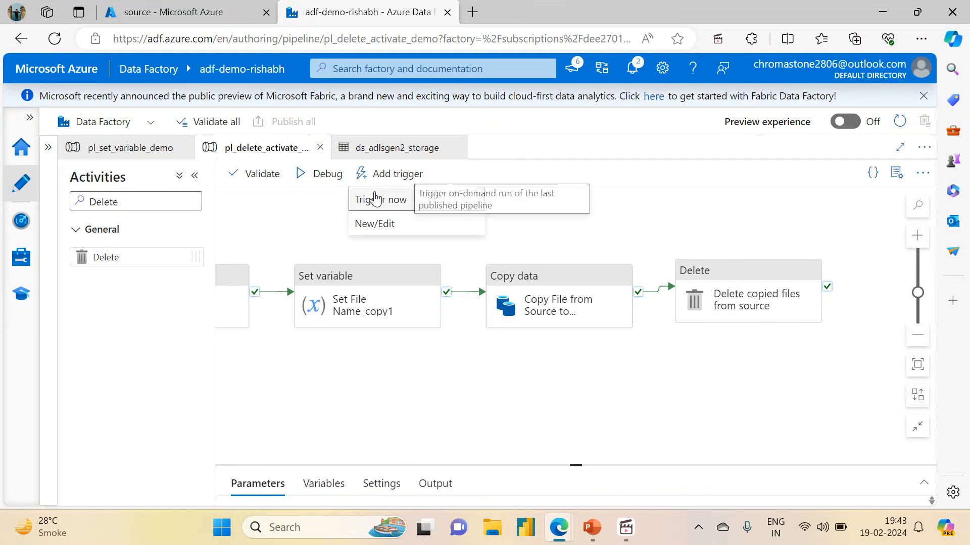
left_click(379, 198)
left_click(535, 485)
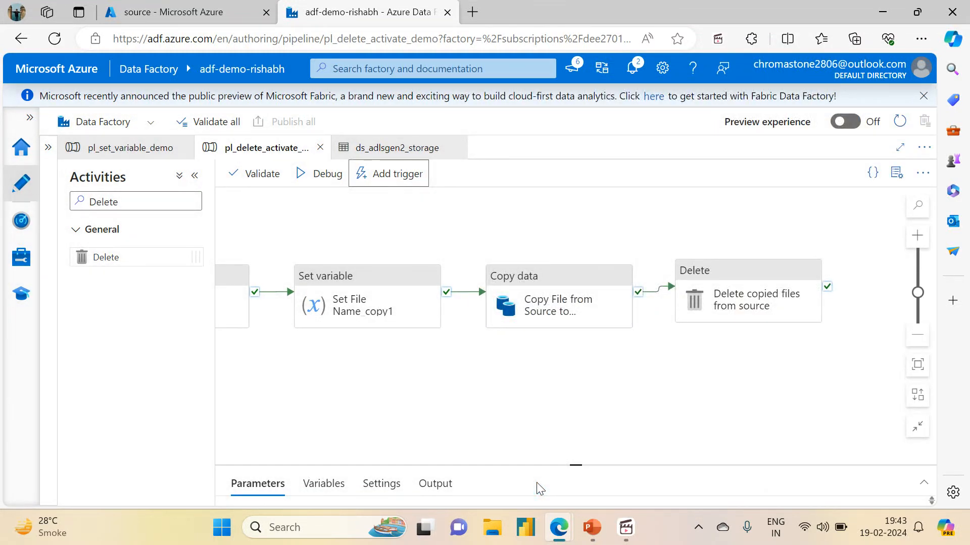
left_click(705, 153)
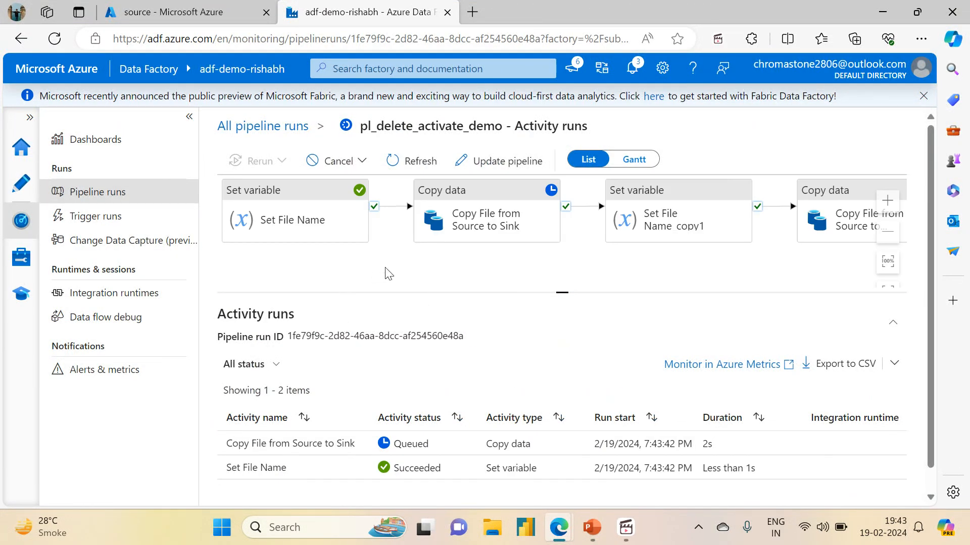
- Refresh the activity runs list repeatedly to follow the run's progress
left_click(394, 161)
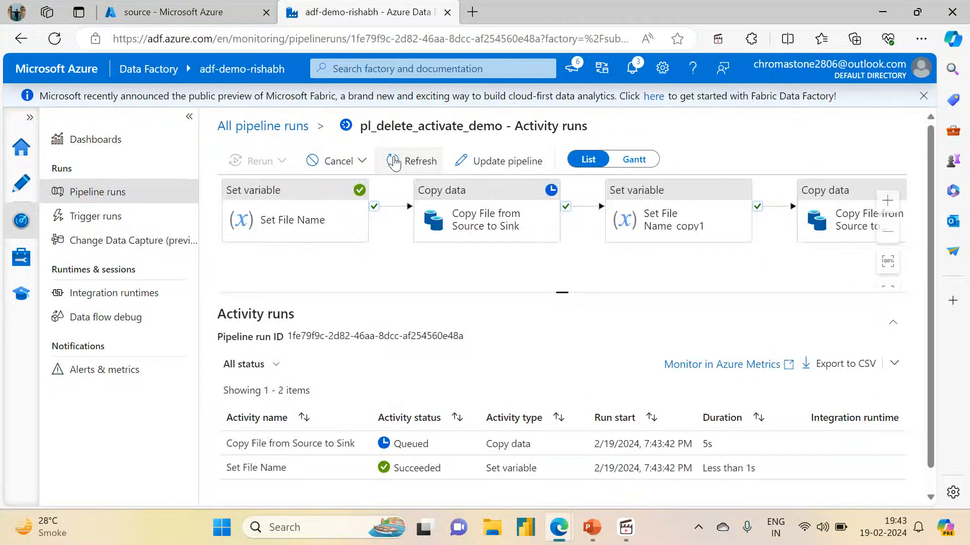
left_click(394, 161)
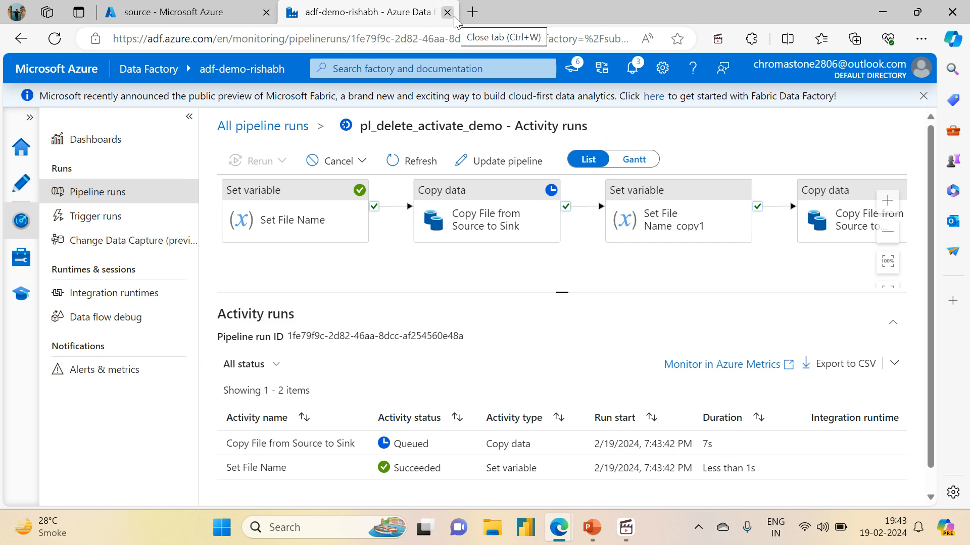
left_click(407, 161)
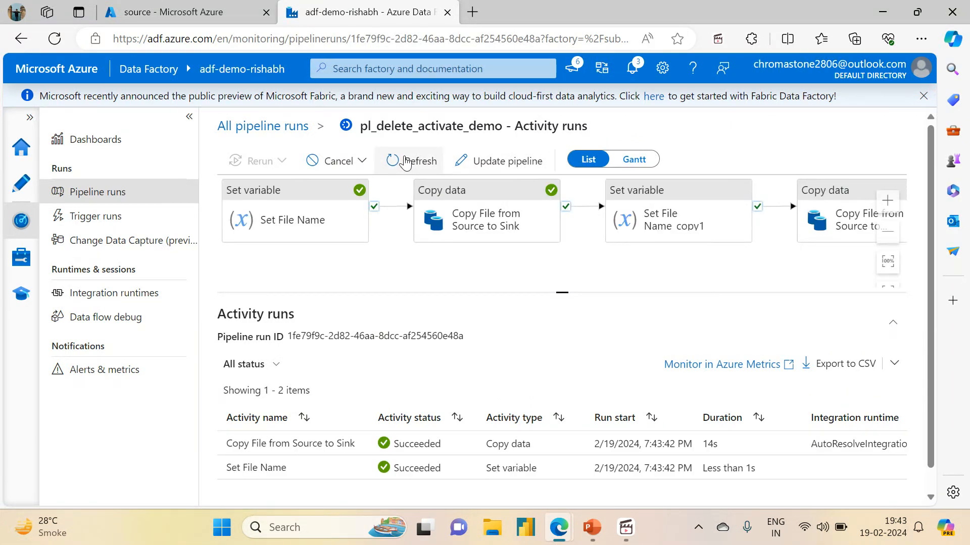
left_click(407, 160)
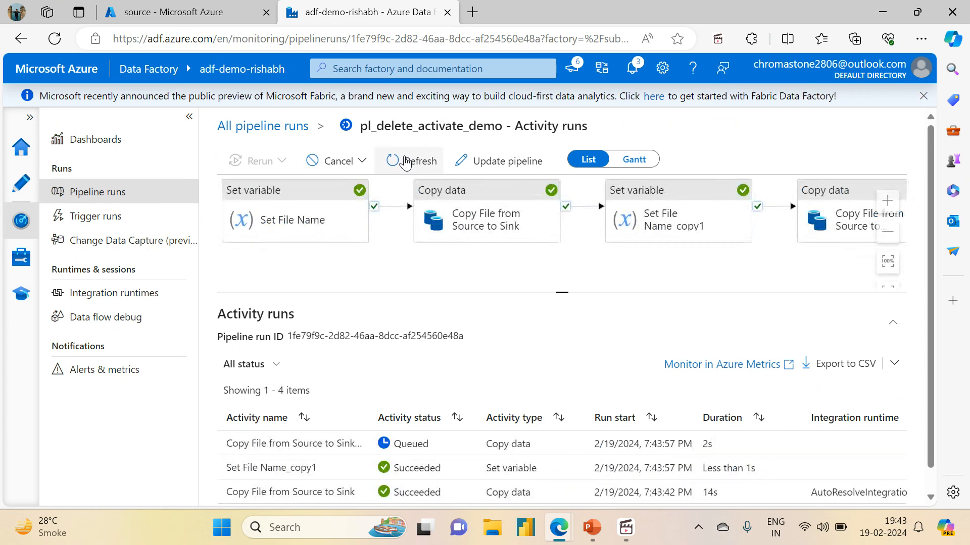
left_click(407, 160)
left_click(407, 161)
left_click(407, 161)
scroll(933, 334, "down", 1)
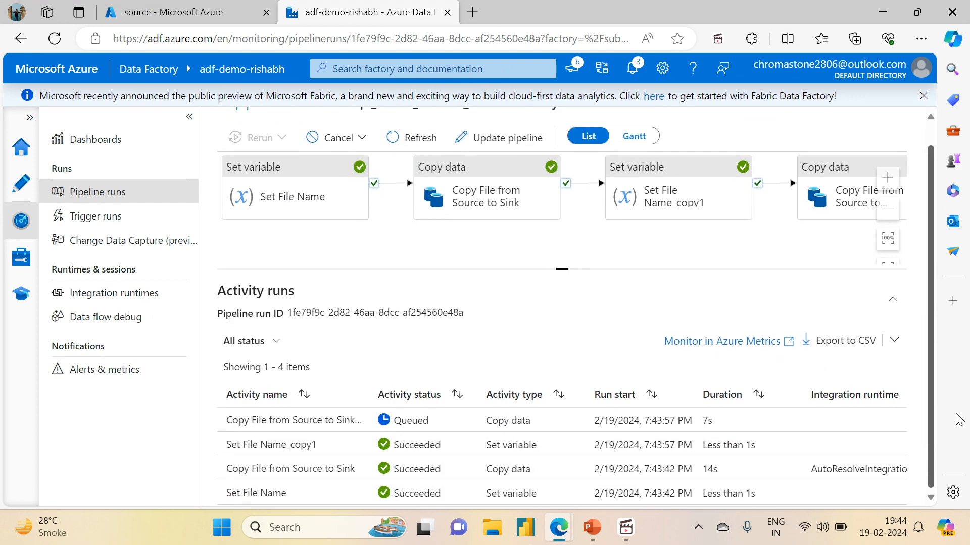
left_click(414, 136)
left_click(415, 135)
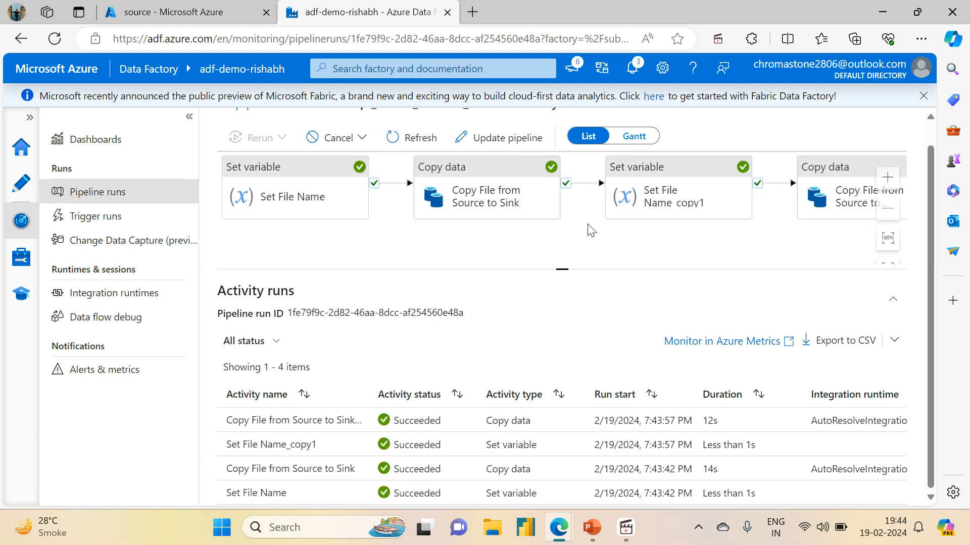
- Enlarge the run's activity diagram and inspect the input settings of the Delete activity run
left_click_drag(588, 225, 323, 206)
left_click_drag(555, 270, 562, 297)
left_click(887, 268)
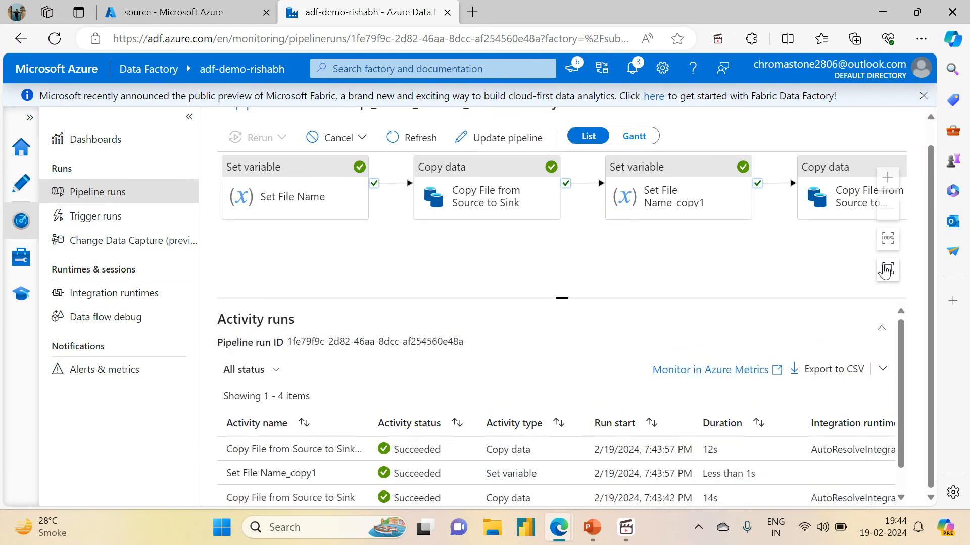
left_click(412, 136)
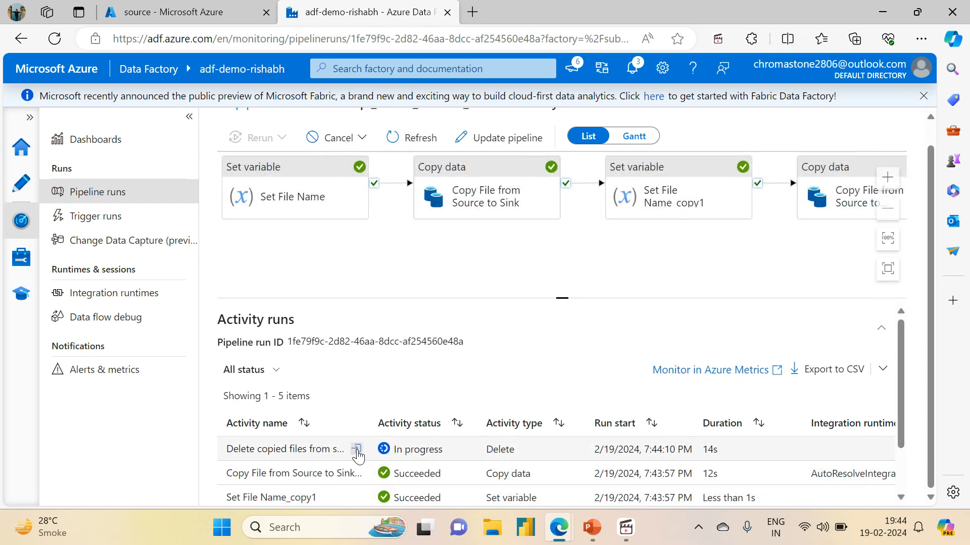
left_click(359, 452)
left_click_drag(494, 310, 495, 368)
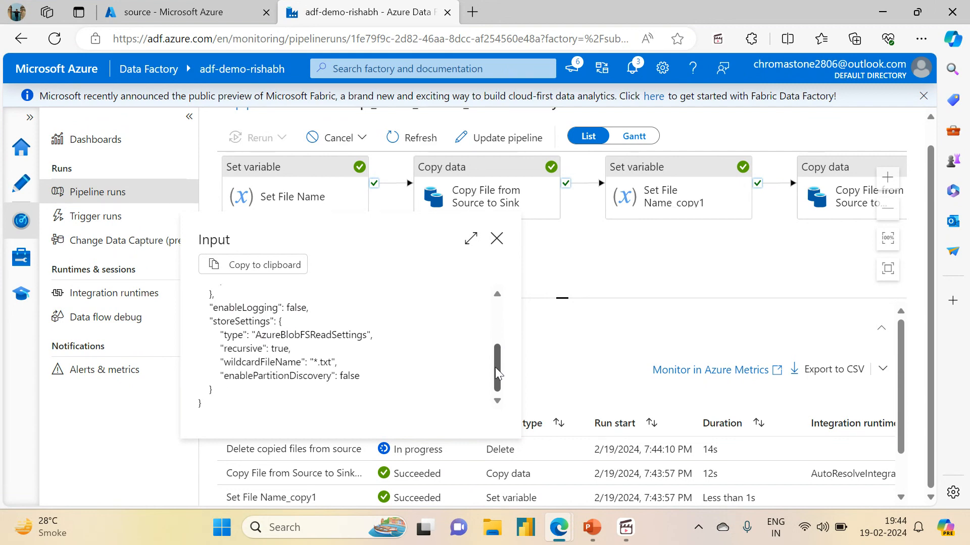
left_click(497, 239)
- Refresh the run and zoom out the activity diagram to follow the Delete activity until the run finishes
left_click(400, 140)
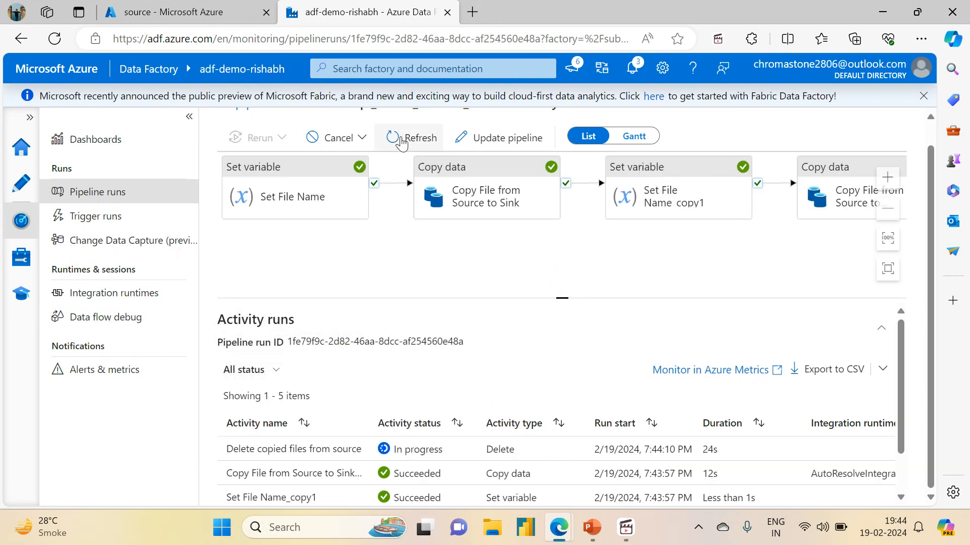
left_click(400, 140)
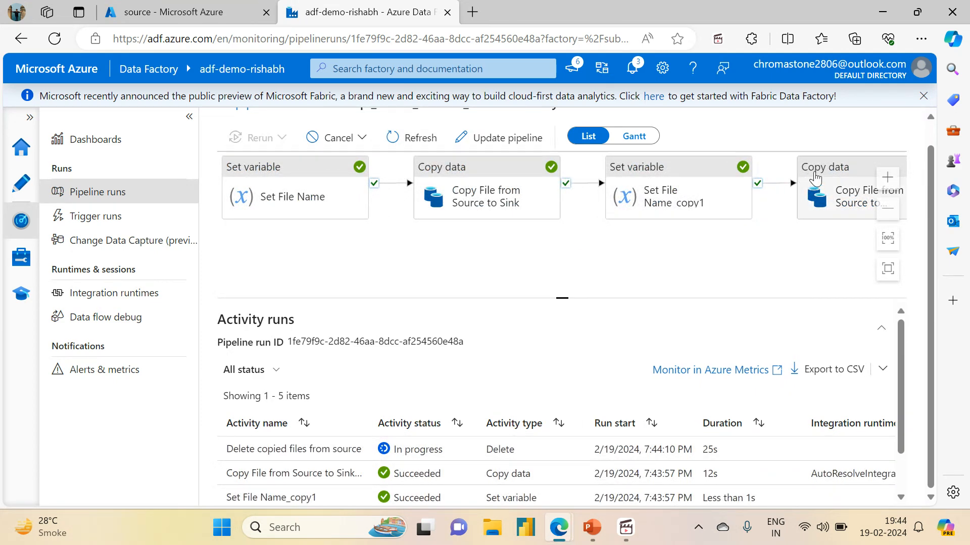
left_click(888, 212)
left_click(888, 212)
left_click(887, 212)
left_click(888, 212)
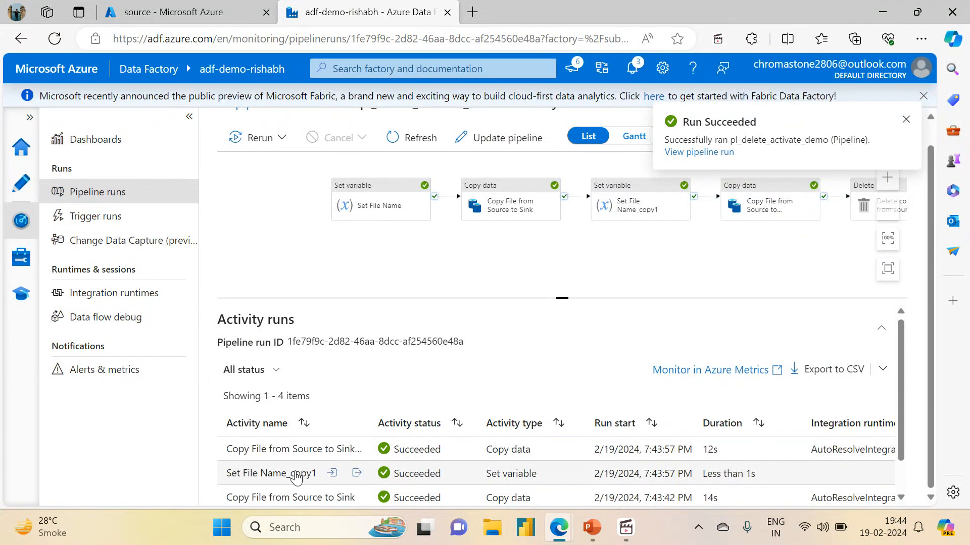
left_click(413, 147)
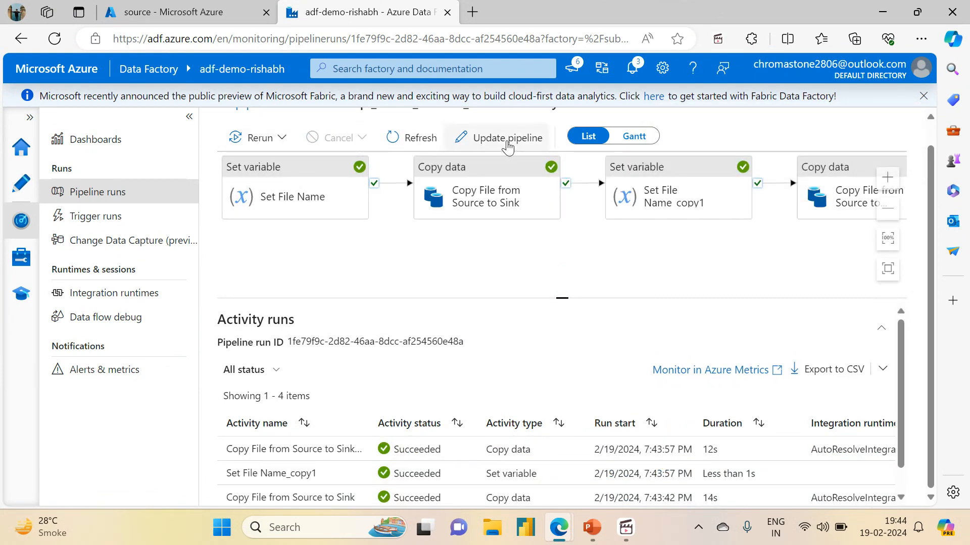
- In the storage account tab, refresh the source container and check its variable_input folder for remaining files
left_click(243, 12)
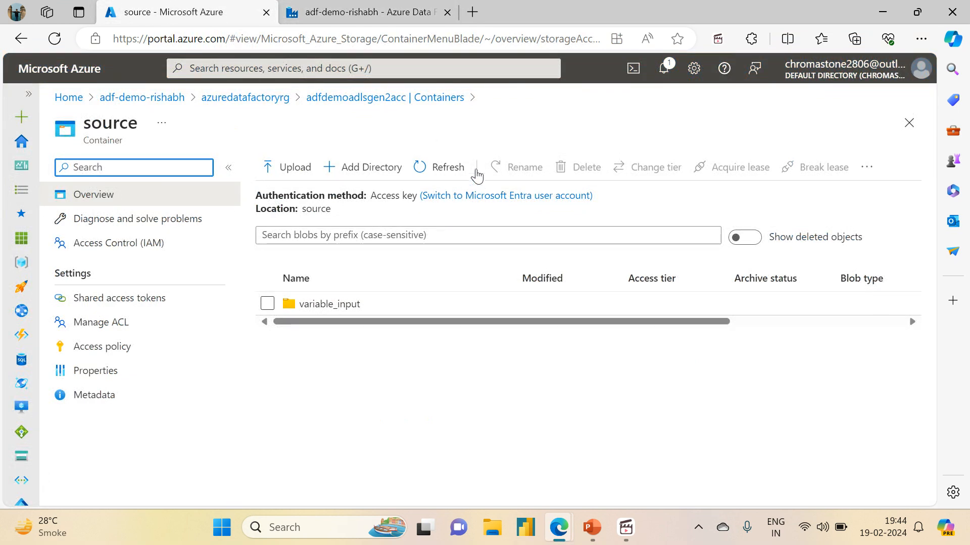
left_click(457, 170)
left_click(329, 304)
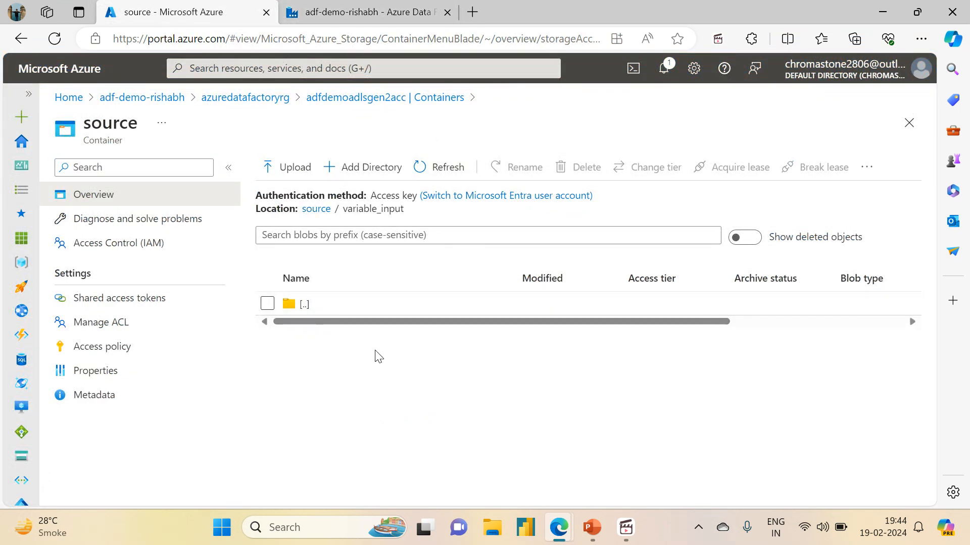
left_click(315, 213)
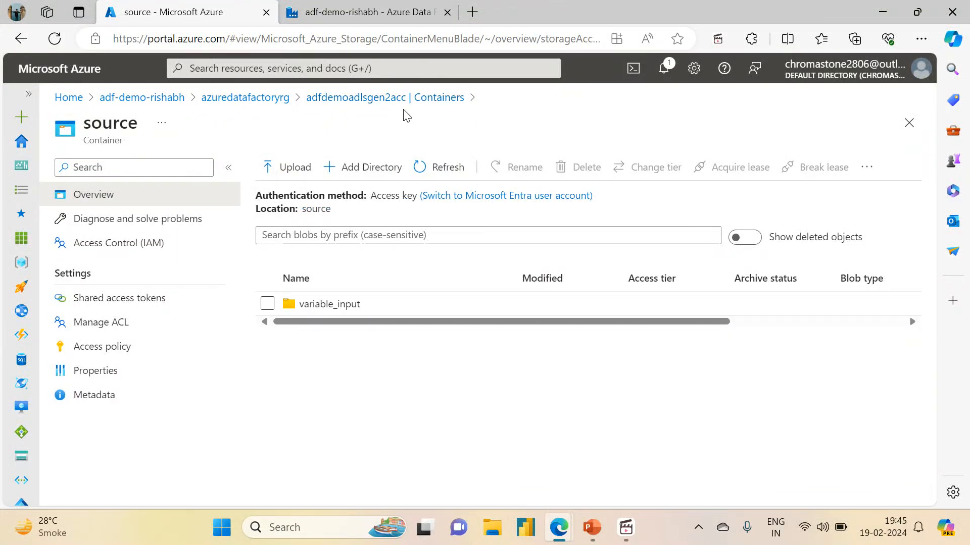
- Open the sink container's variable_output folder to check the copied files, then return to the pipeline run
left_click(415, 97)
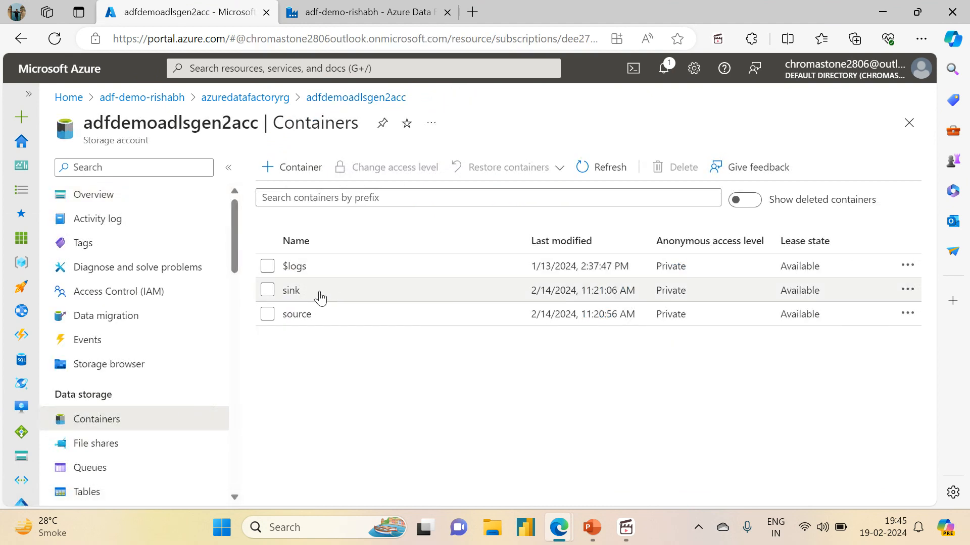
left_click(297, 293)
left_click(318, 301)
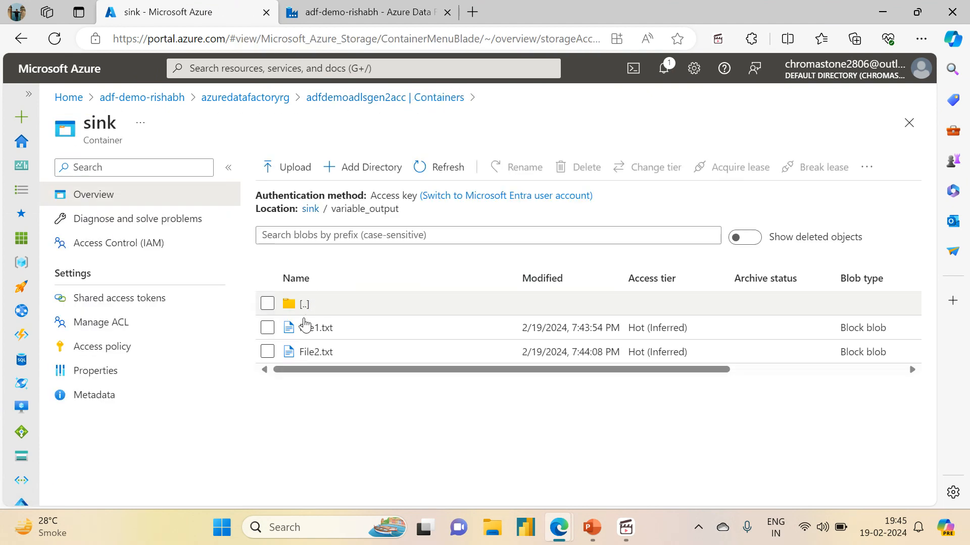
left_click(341, 12)
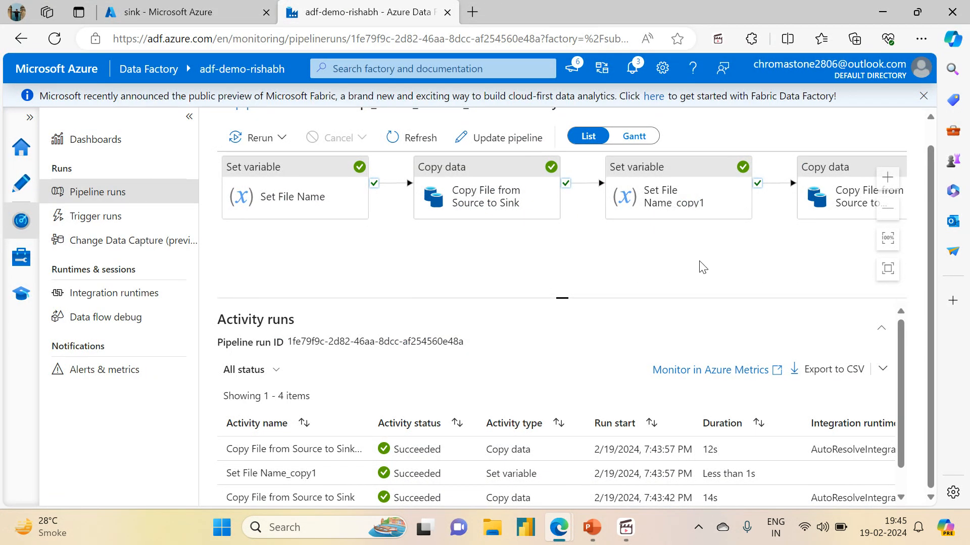
left_click_drag(652, 263, 591, 374)
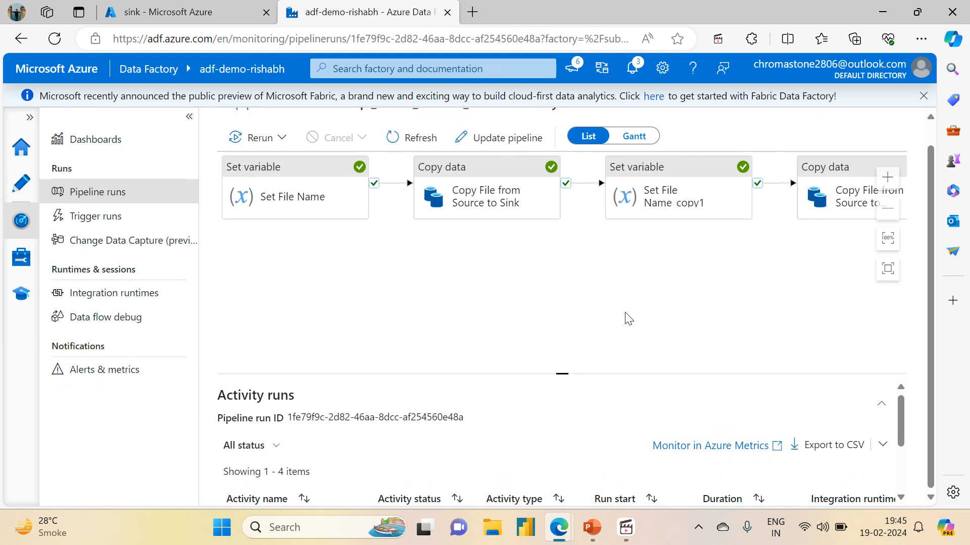